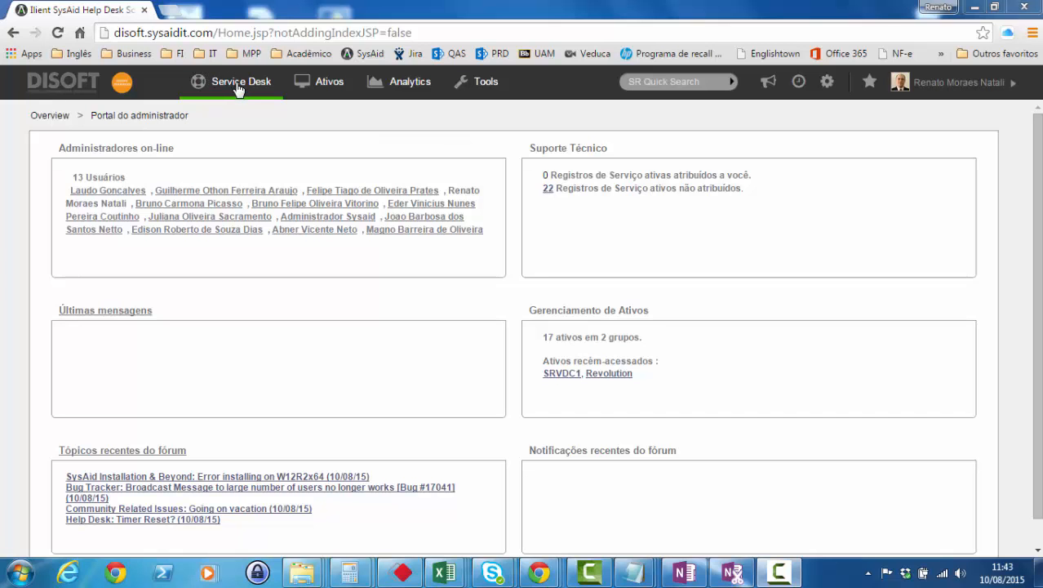
Step: Open the Service Desk incidents list and set its Empresa filter to Tudo
{"action": "left_click", "coordinate": [238, 89]}
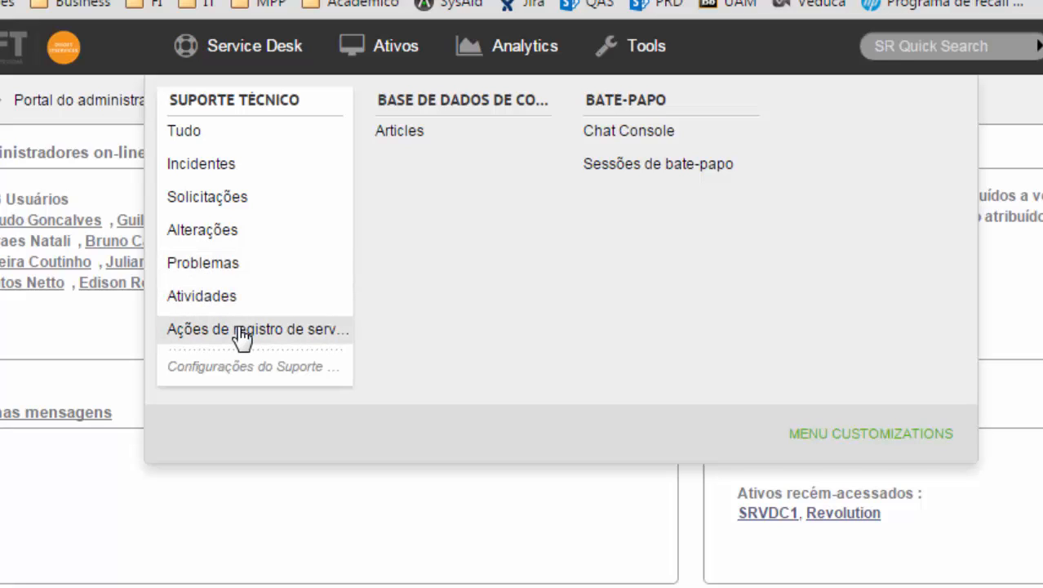
{"action": "left_click", "coordinate": [236, 169]}
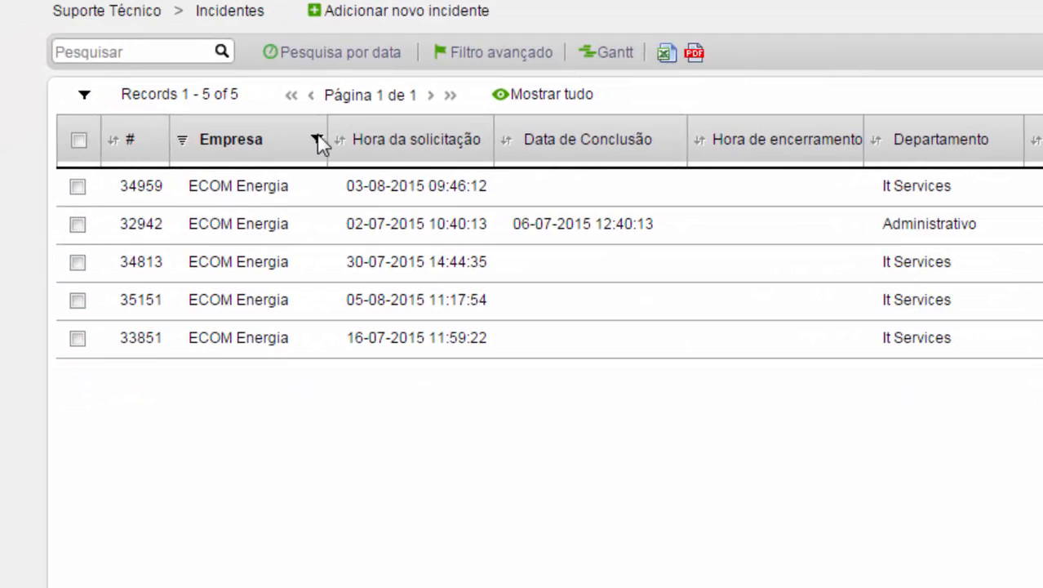
{"action": "left_click", "coordinate": [317, 140]}
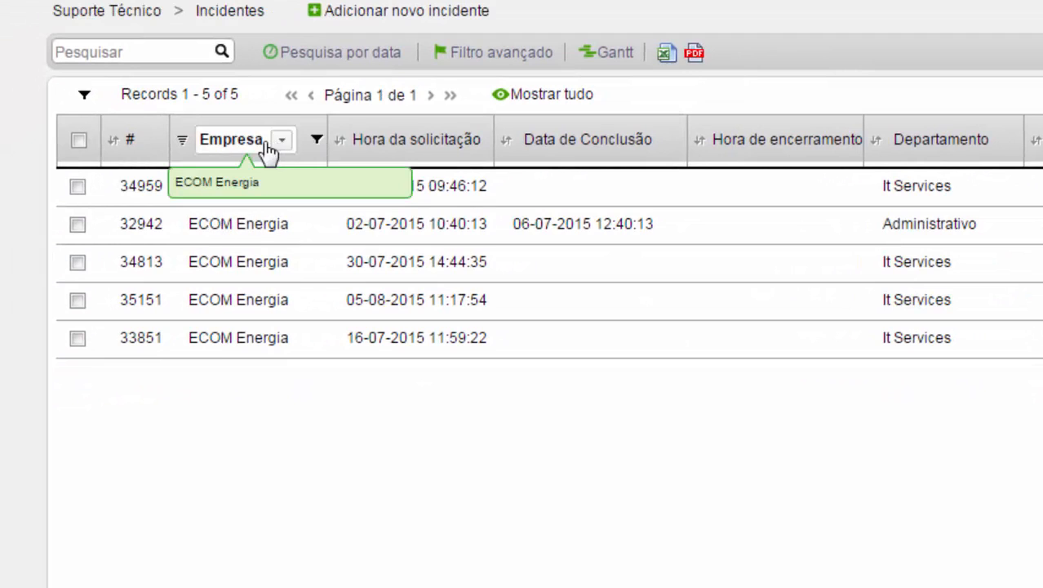
{"action": "left_click", "coordinate": [281, 142]}
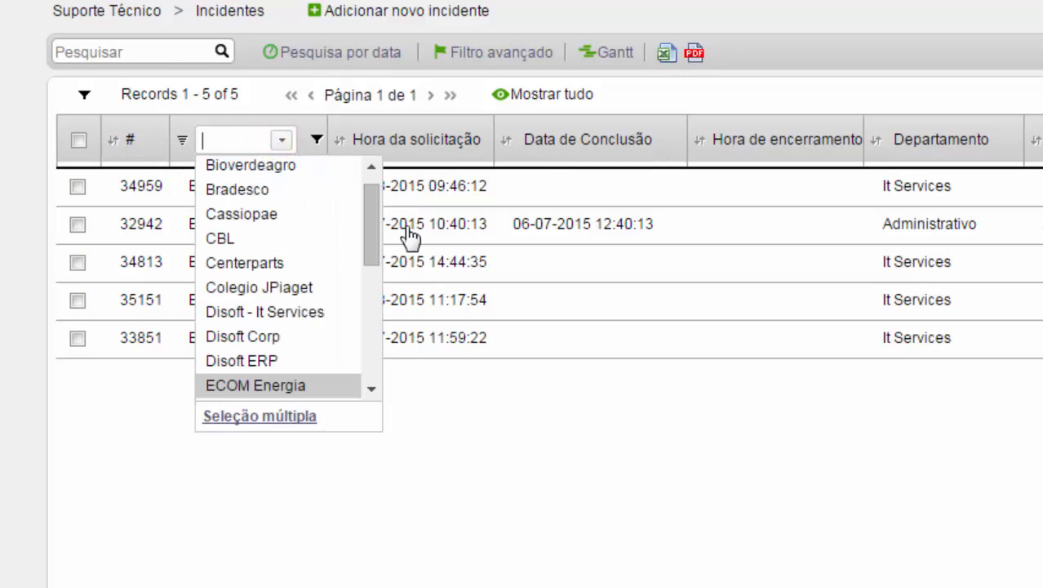
{"action": "left_click_drag", "start_coordinate": [372, 240], "coordinate": [372, 218]}
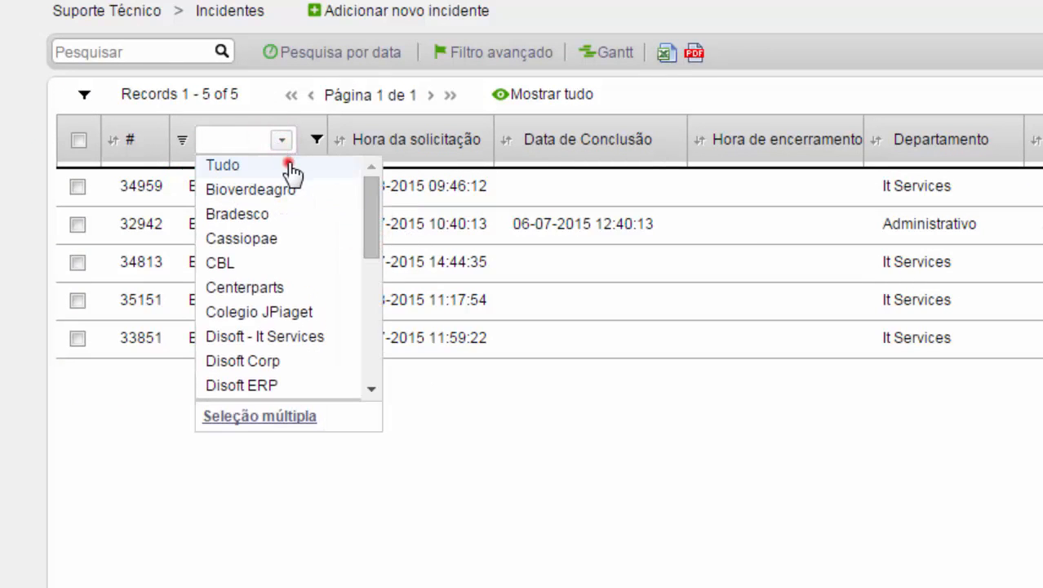
{"action": "left_click", "coordinate": [285, 163]}
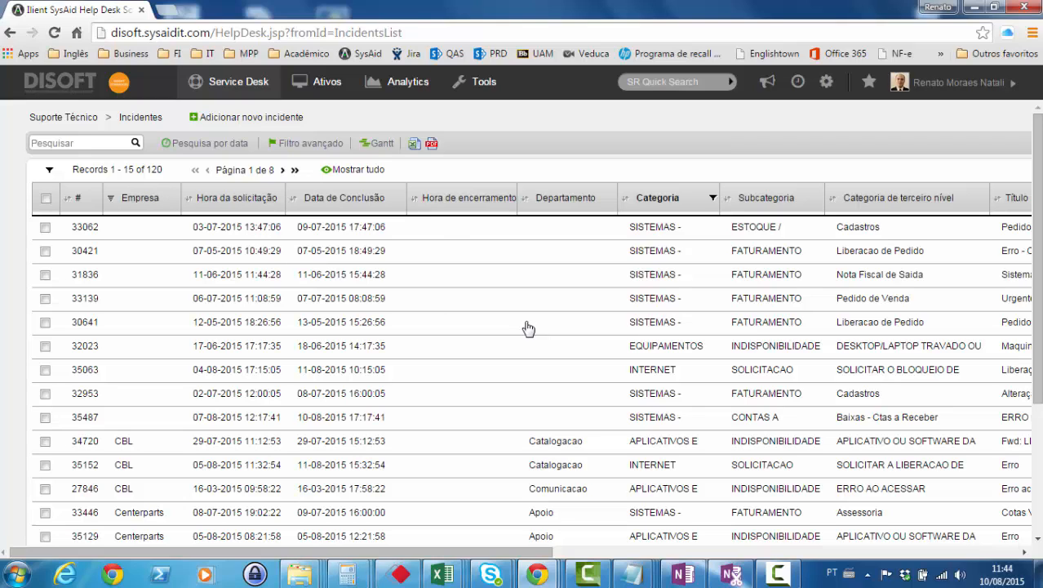
Step: Add a new incident and look through its quick list descriptions, keeping Aplicação de Patch
{"action": "left_click", "coordinate": [228, 123]}
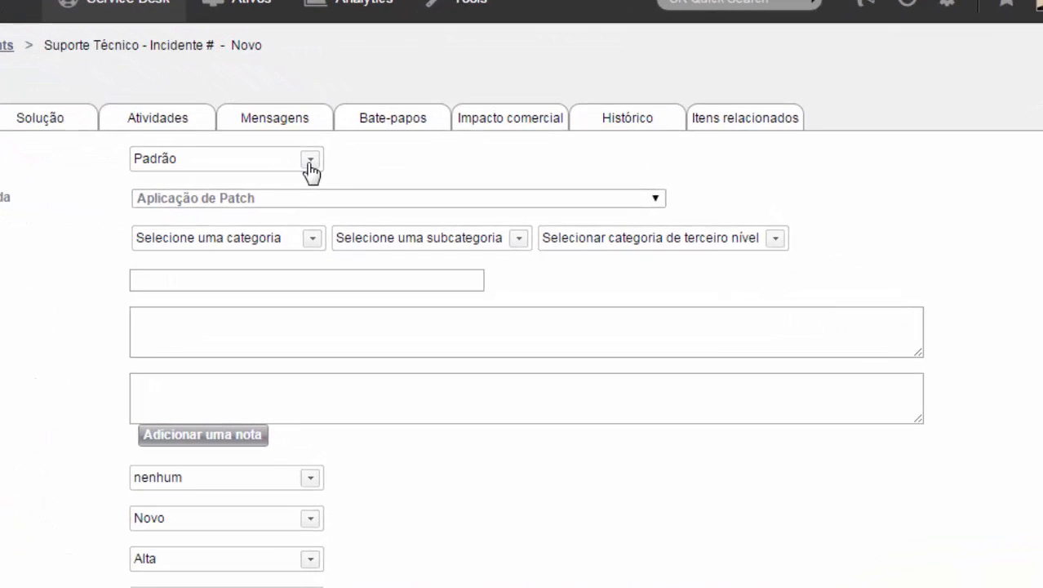
{"action": "left_click", "coordinate": [347, 200]}
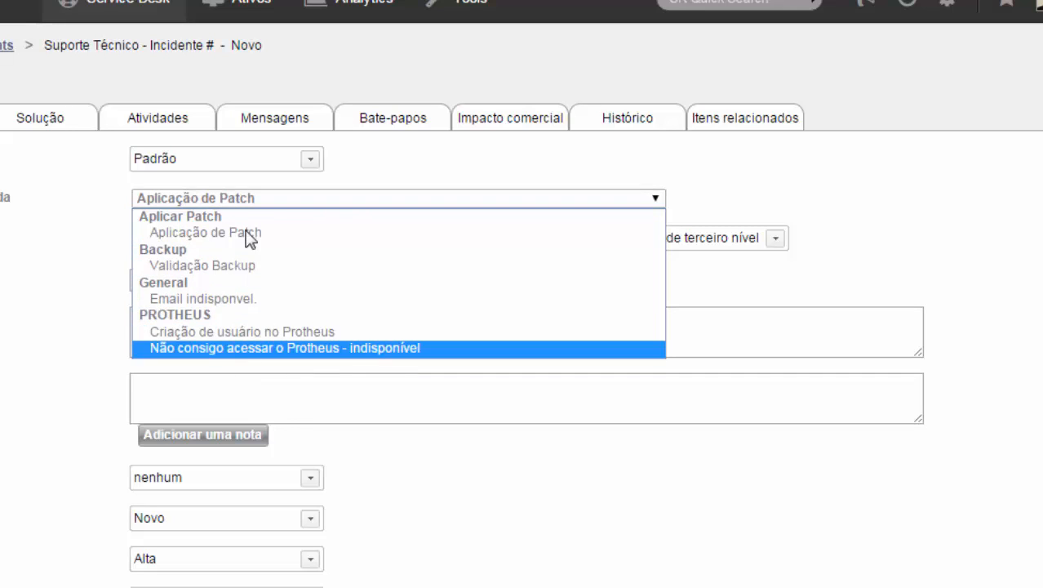
{"action": "left_click", "coordinate": [268, 203]}
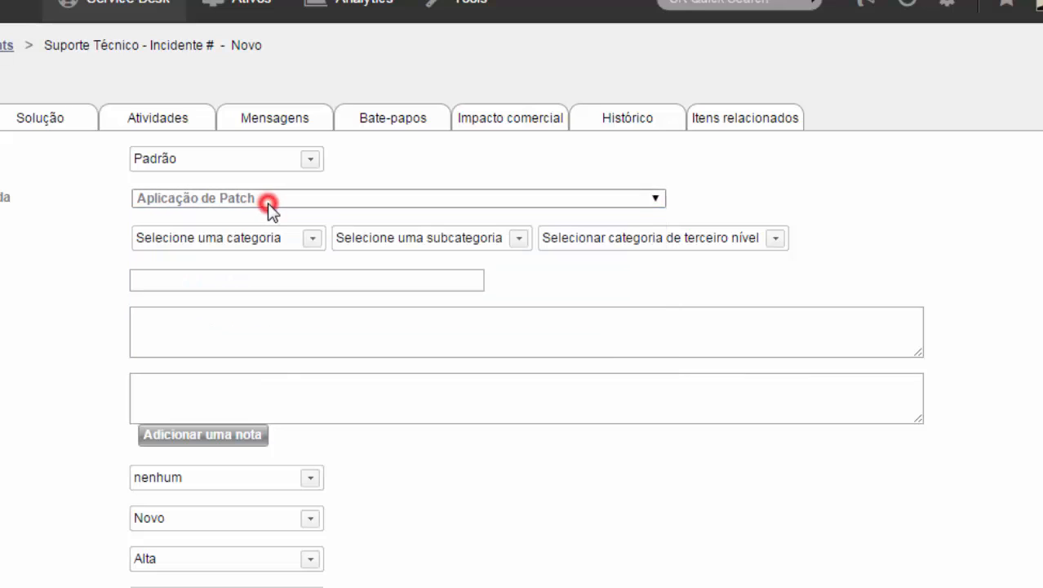
Step: Categorize the incident as IMPRESSORAS, subcategory INDISPONIBILIDADE, third level NAO CONSEGUE REALIZAR IMPRESSAO DE DOCUMENTOS
{"action": "left_click", "coordinate": [308, 237]}
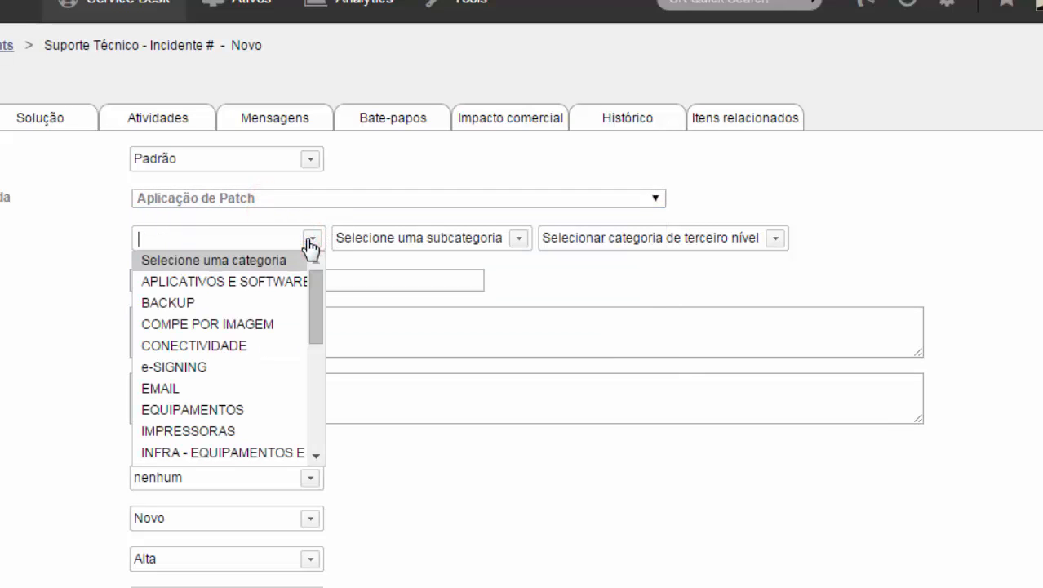
{"action": "left_click", "coordinate": [231, 432]}
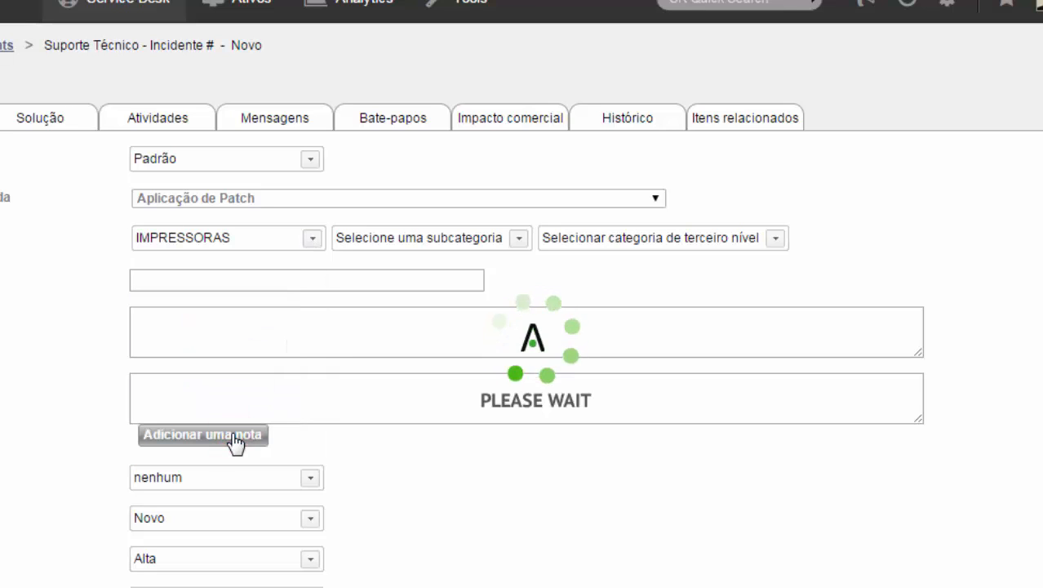
{"action": "left_click", "coordinate": [519, 238]}
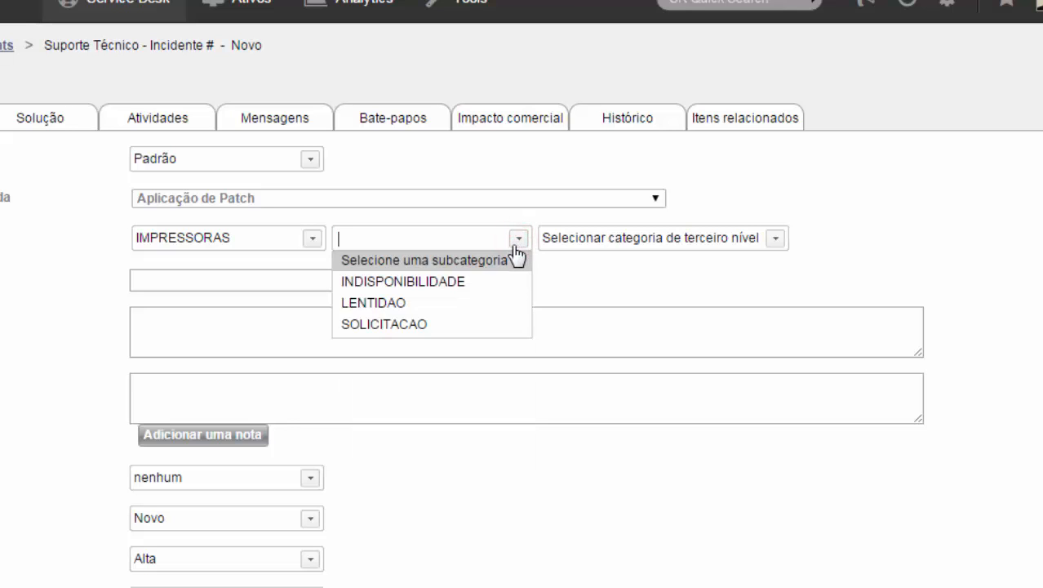
{"action": "left_click", "coordinate": [468, 282]}
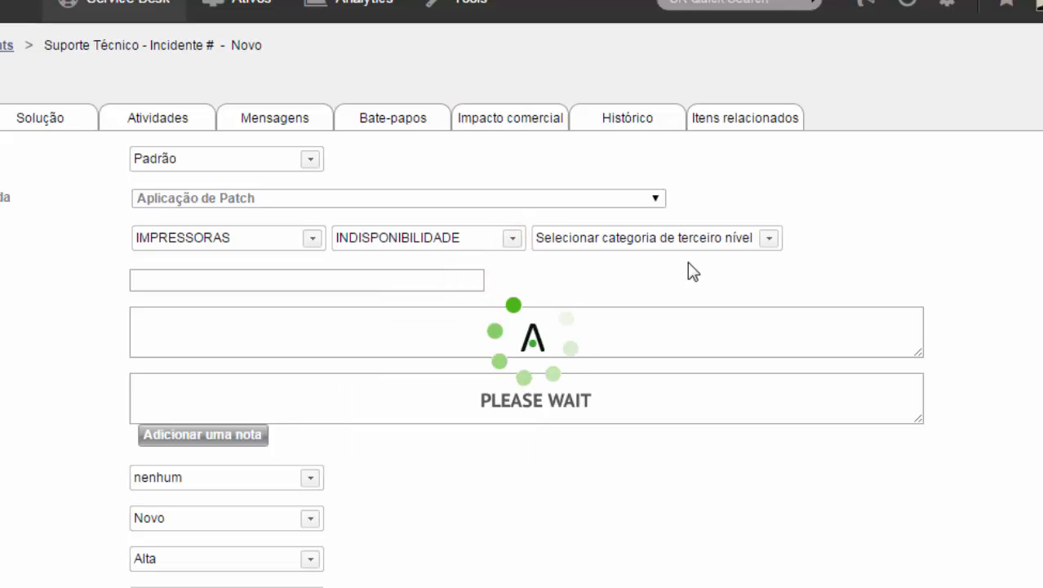
{"action": "left_click", "coordinate": [720, 245]}
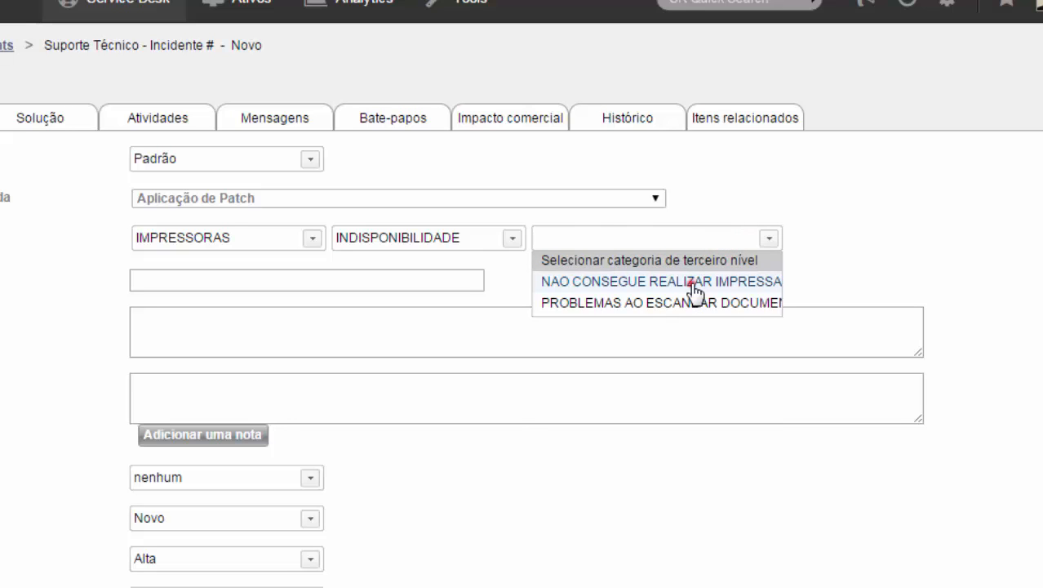
{"action": "left_click", "coordinate": [693, 282]}
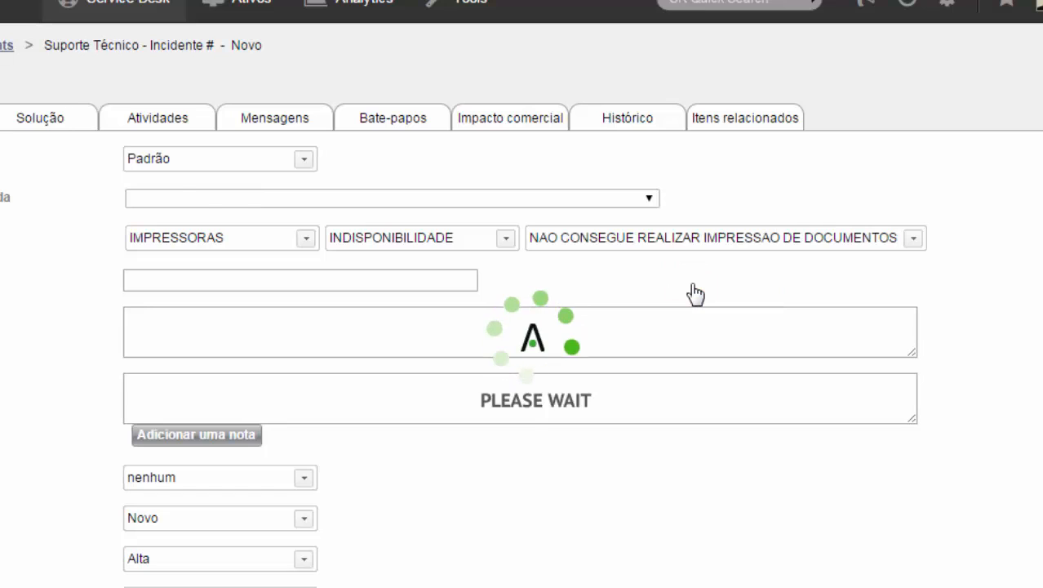
Step: Enter the incident title "Impressora XYZ não imprime. Com alarme 123"
{"action": "left_click", "coordinate": [373, 272]}
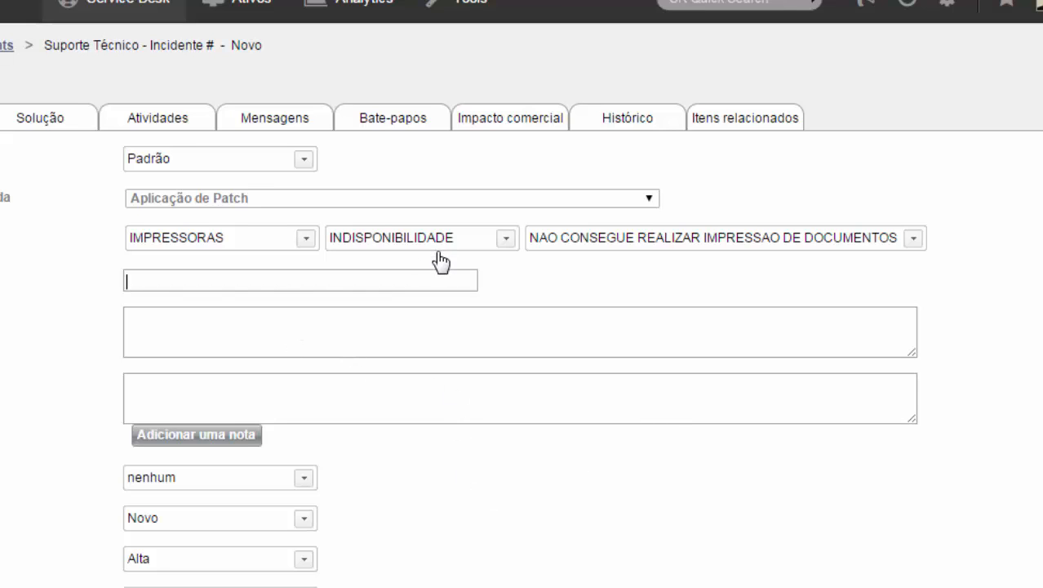
{"action": "type", "text": "Impressora X"}
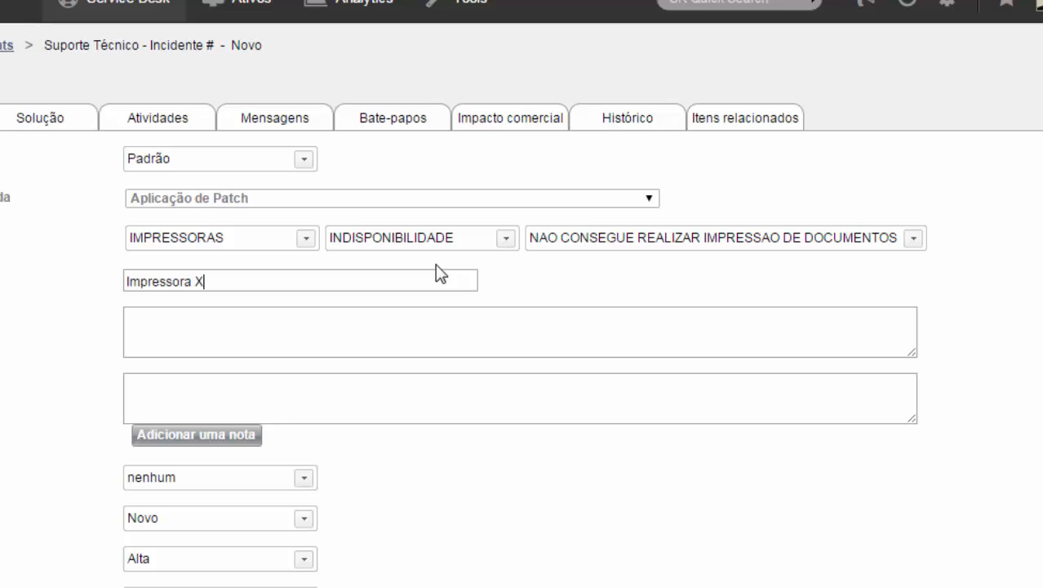
{"action": "type", "text": "YZ não im"}
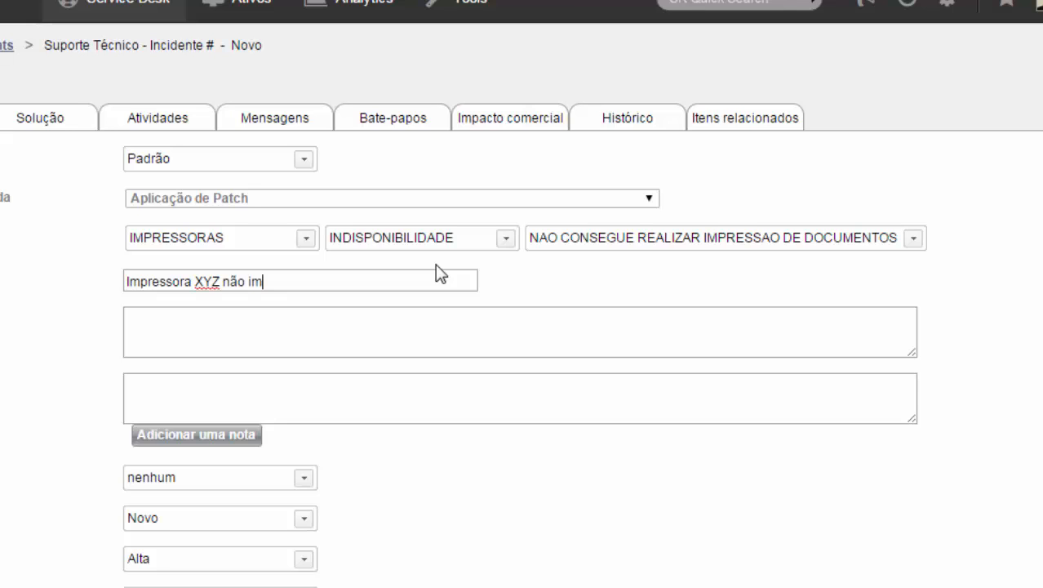
{"action": "type", "text": "prime. Com alarme "}
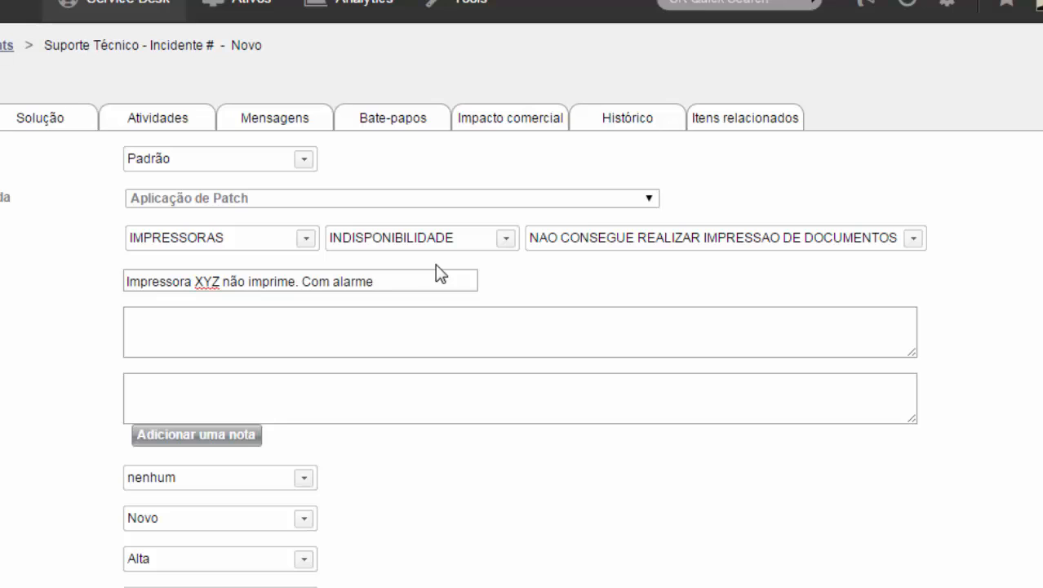
{"action": "type", "text": "123"}
Step: Enter the incident description "No visor na impressora aparece a mensagem 123 e a impressora fica indisponível para impressão."
{"action": "left_click", "coordinate": [373, 328]}
{"action": "type", "text": "No visor na im"}
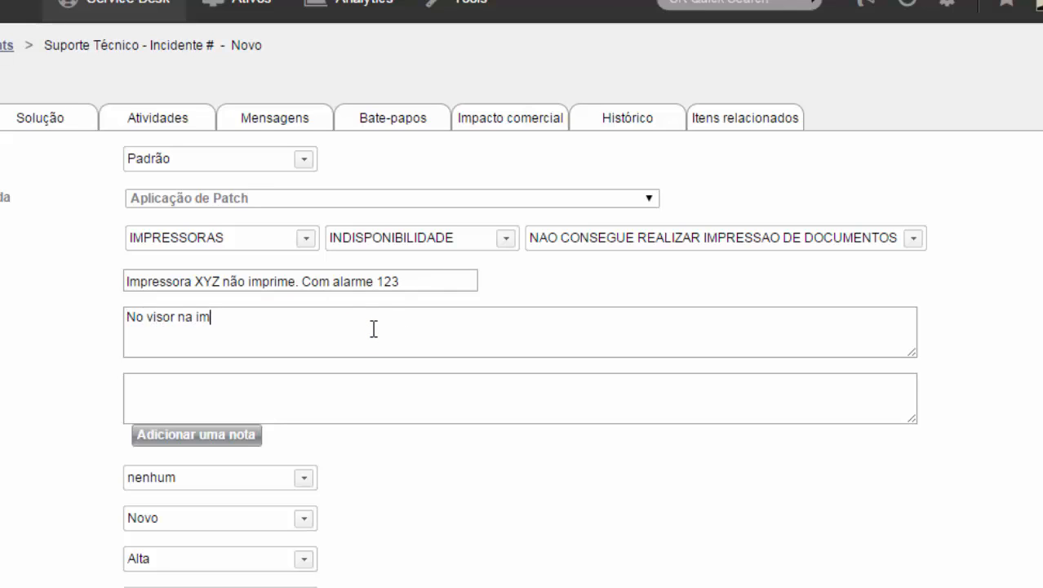
{"action": "type", "text": "pressora ap"}
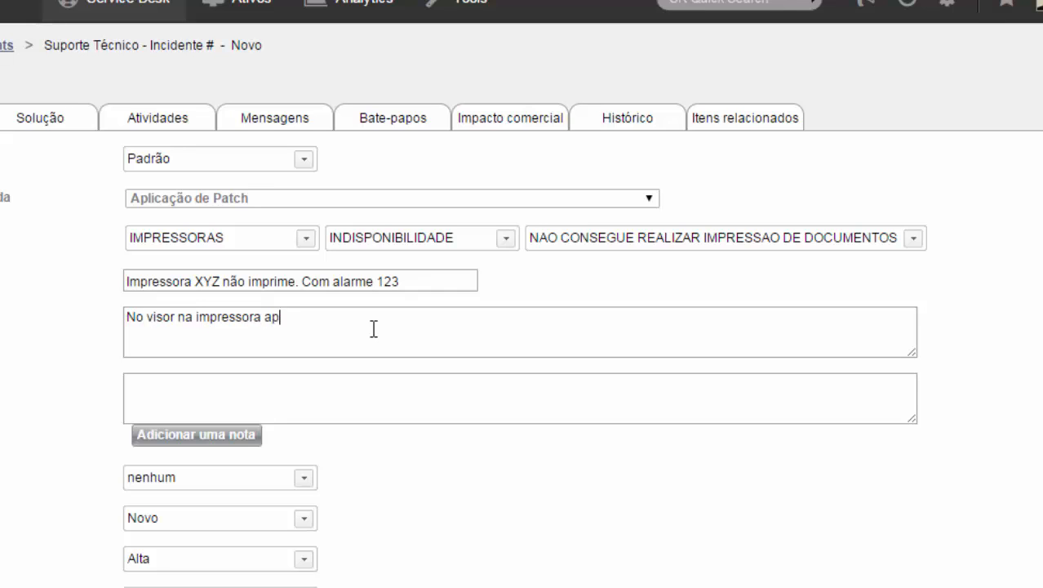
{"action": "type", "text": "arece a mens"}
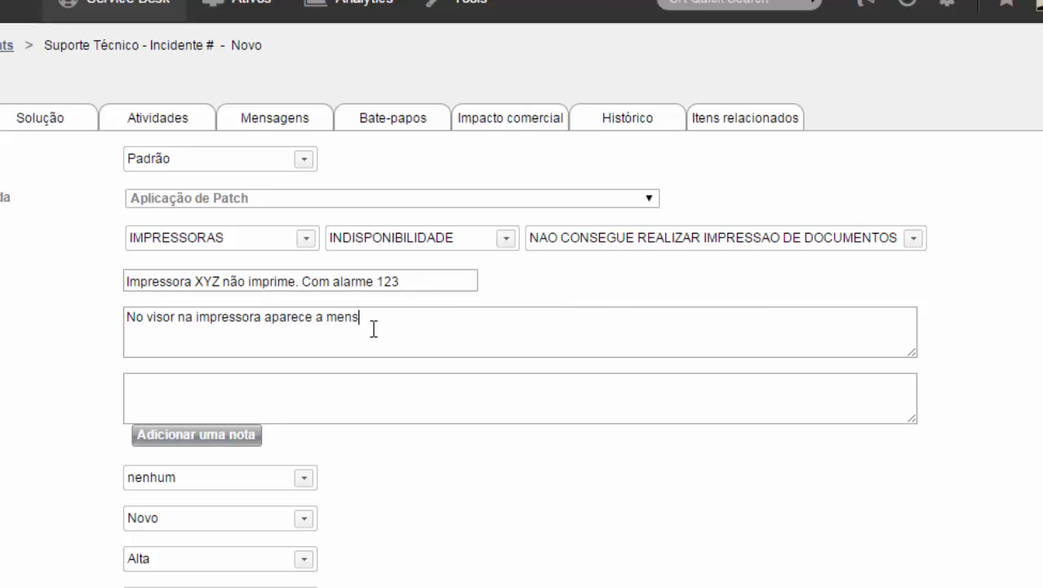
{"action": "type", "text": "agem "}
{"action": "type", "text": "123"}
{"action": "type", "text": " e a impre"}
{"action": "type", "text": "ssora"}
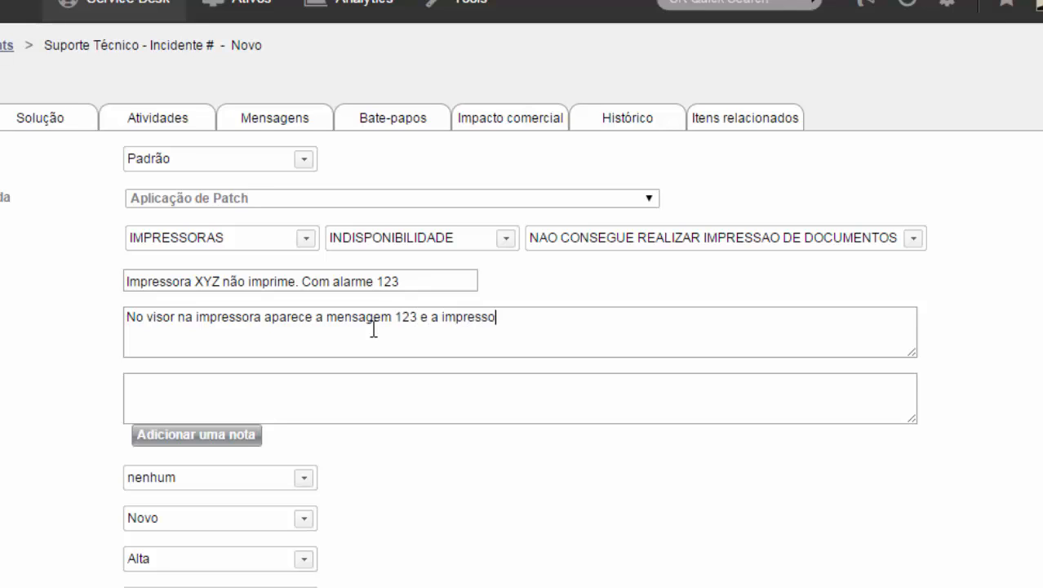
{"action": "type", "text": " fu"}
{"action": "key", "text": "BackSpace"}
{"action": "type", "text": "ica indisp"}
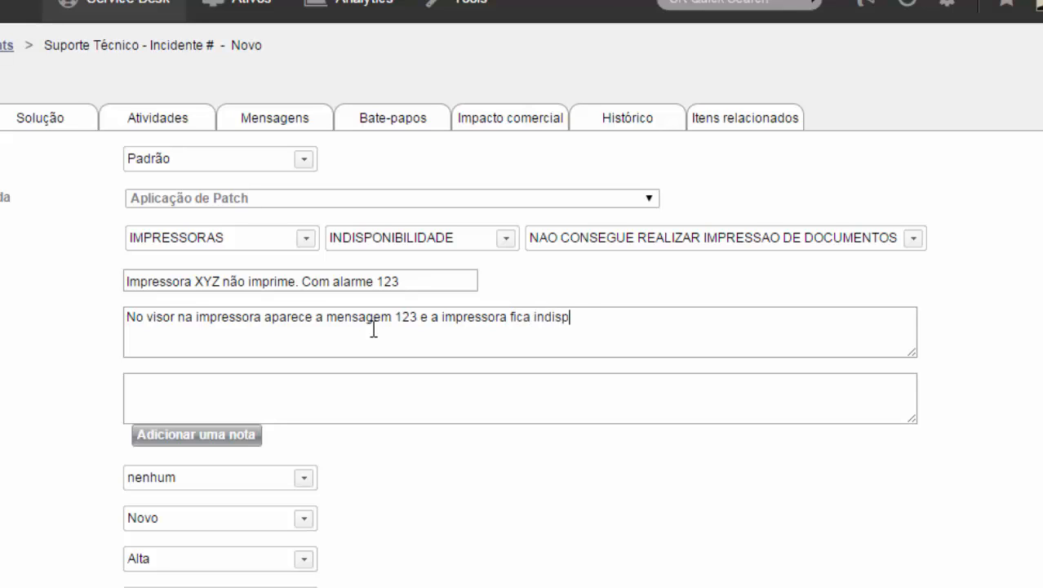
{"action": "type", "text": "onível para impre"}
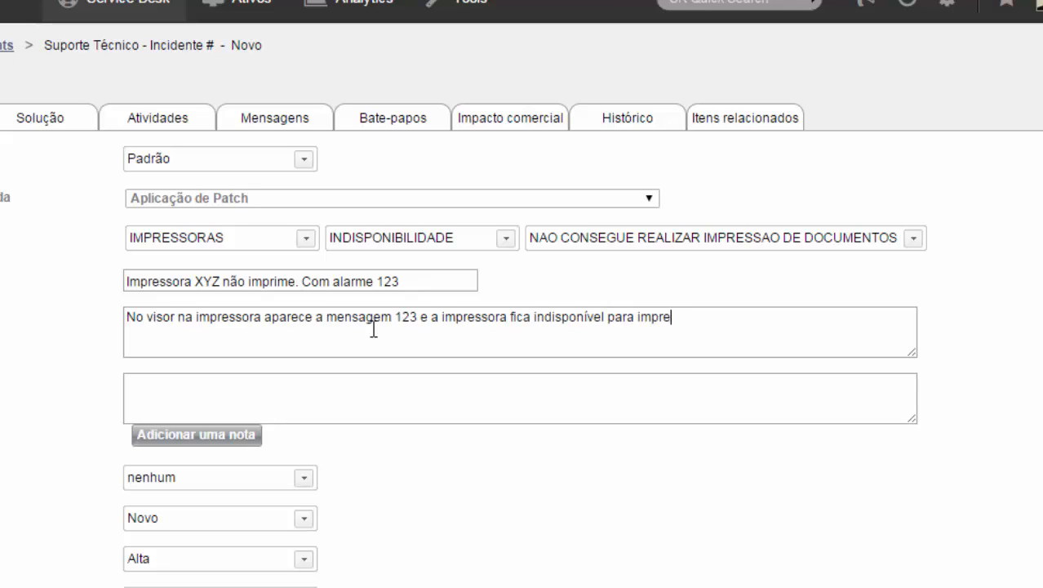
{"action": "type", "text": "ssão."}
Step: Set the incident's company to CBL and its status to Em Atendimento
{"action": "left_click", "coordinate": [303, 479]}
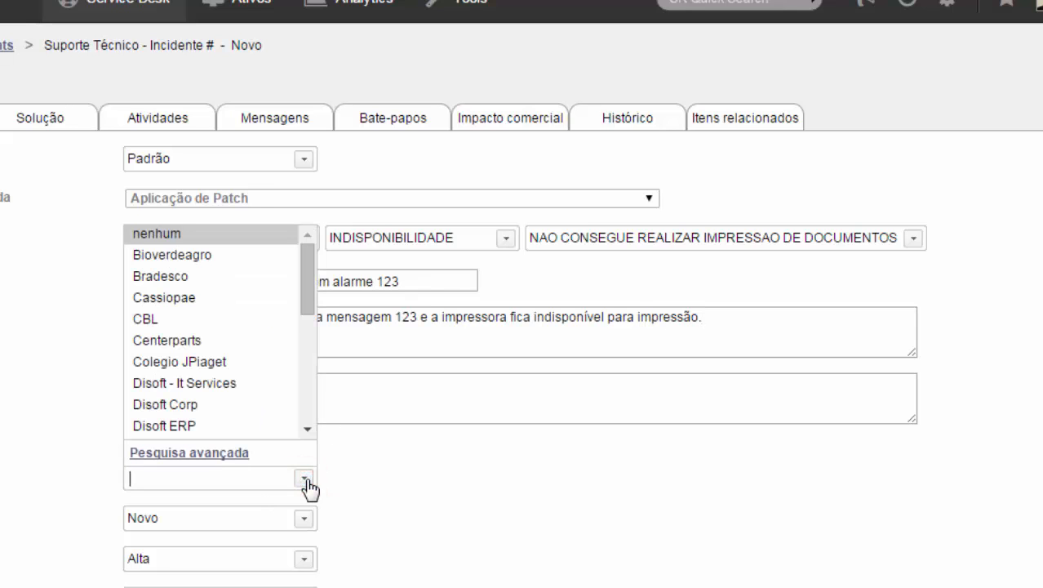
{"action": "left_click", "coordinate": [253, 319]}
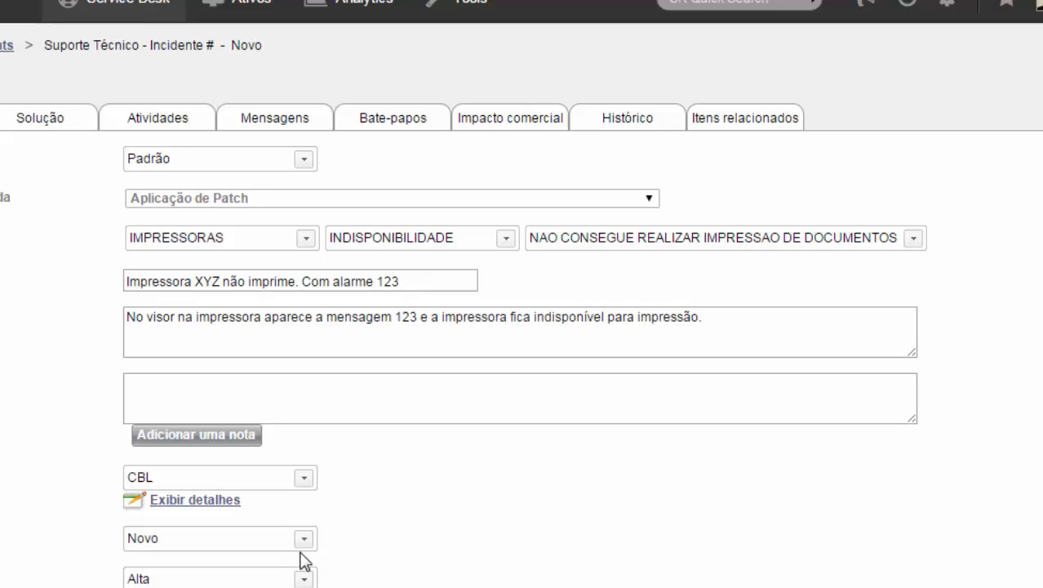
{"action": "left_click", "coordinate": [299, 552]}
{"action": "left_click", "coordinate": [302, 545]}
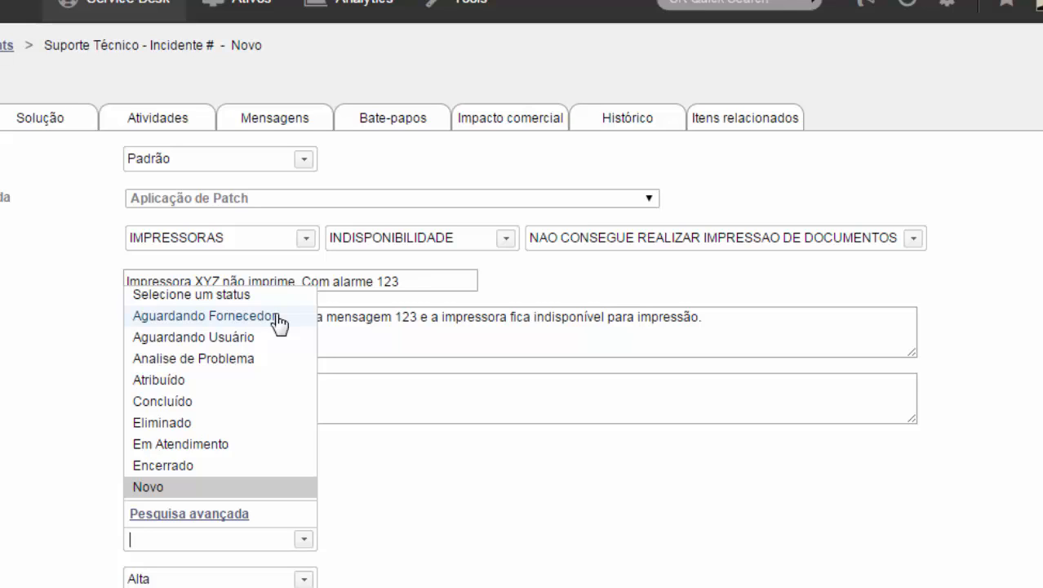
{"action": "left_click", "coordinate": [241, 443]}
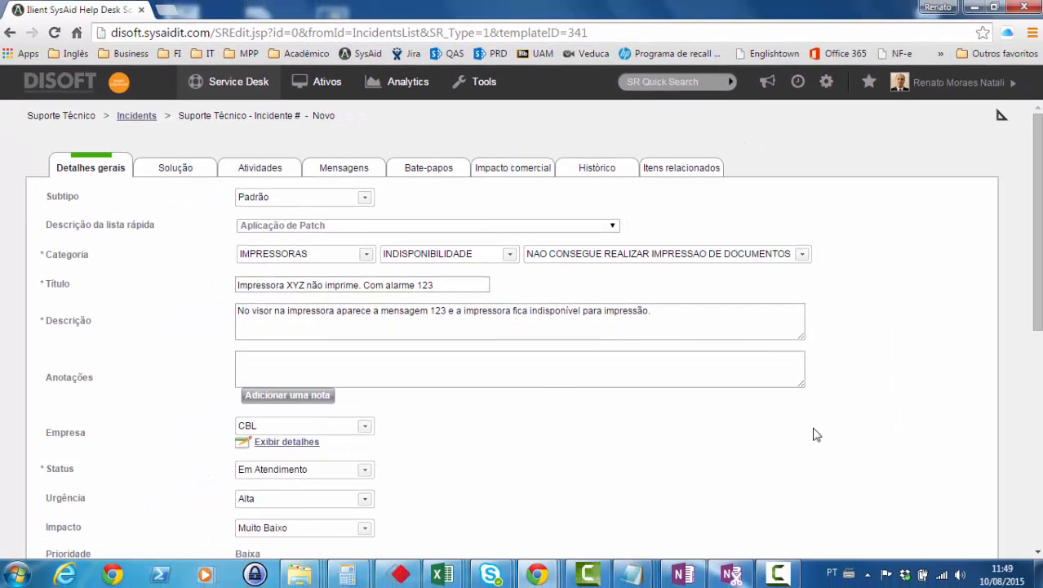
{"action": "left_click_drag", "start_coordinate": [1035, 298], "coordinate": [1038, 355]}
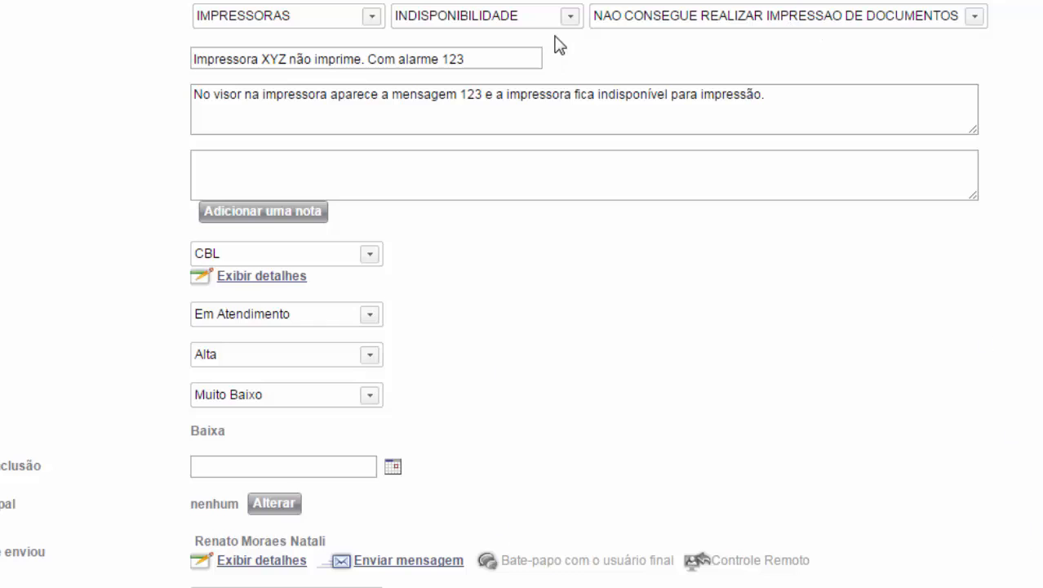
{"action": "left_click", "coordinate": [392, 467]}
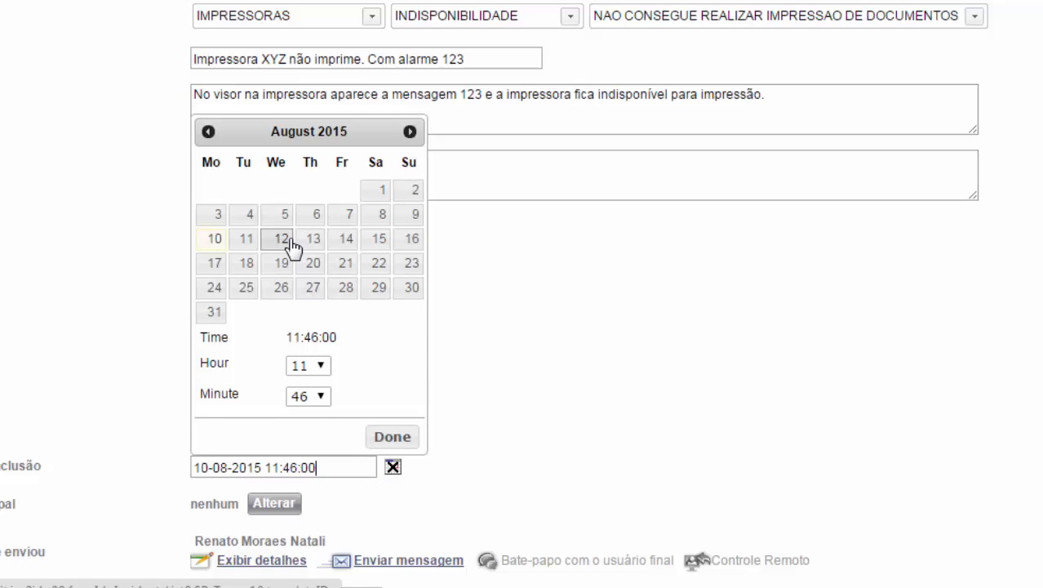
{"action": "left_click", "coordinate": [777, 298]}
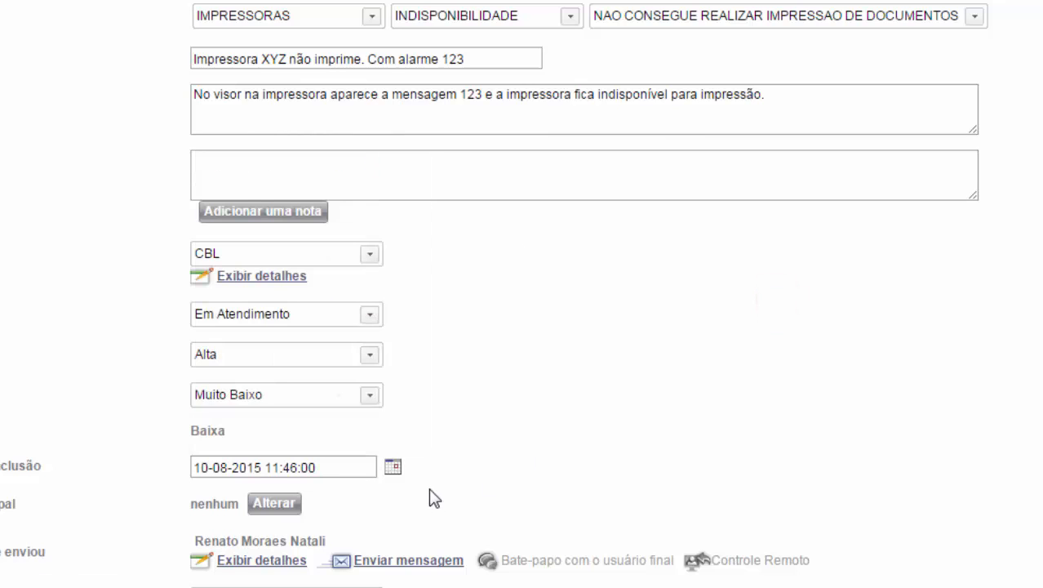
{"action": "left_click", "coordinate": [392, 468]}
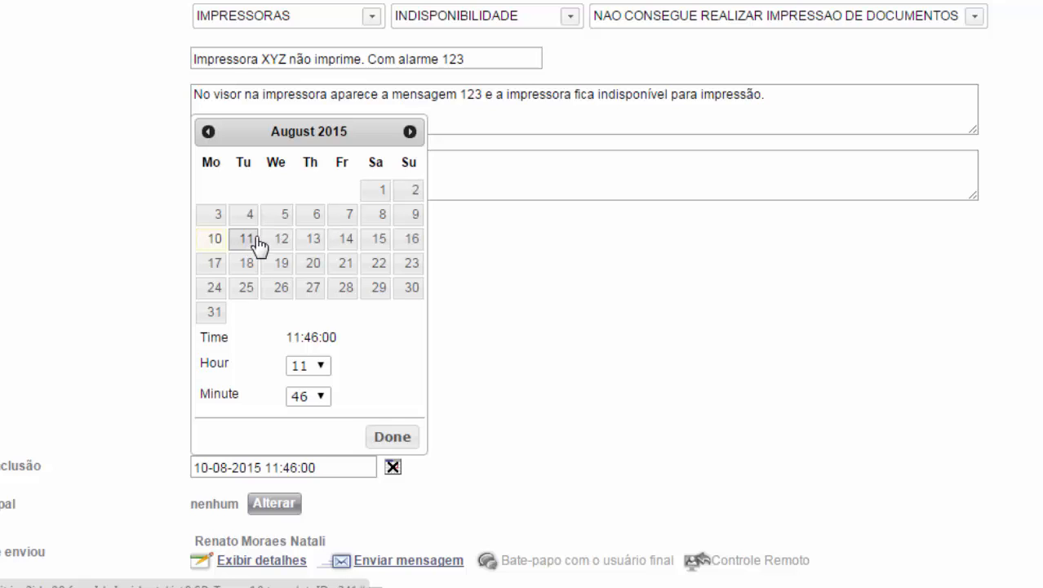
{"action": "left_click", "coordinate": [280, 243]}
{"action": "left_click", "coordinate": [396, 439]}
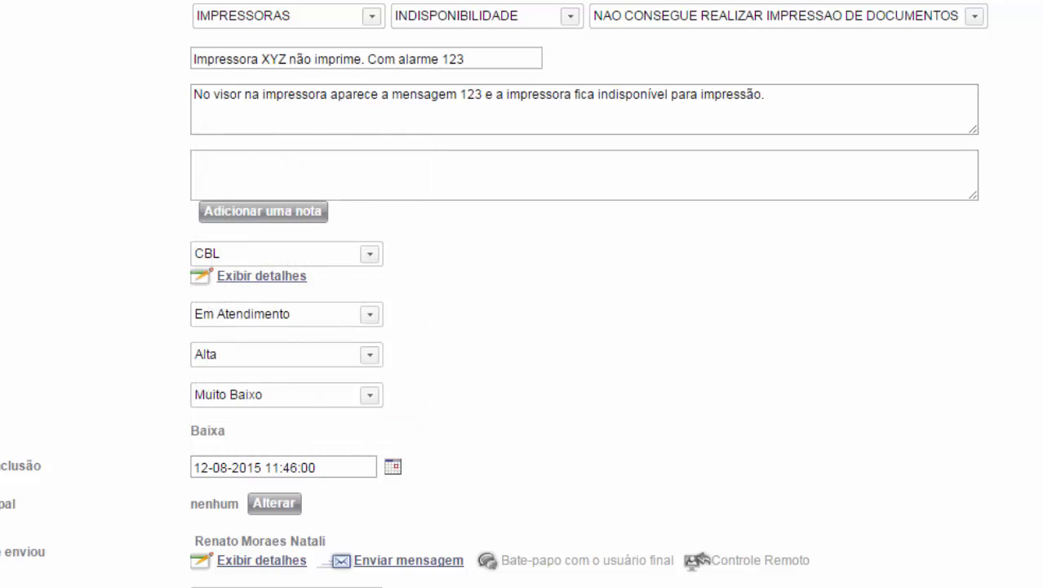
{"action": "scroll", "coordinate": [522, 294], "scroll_direction": "down", "scroll_amount": 5}
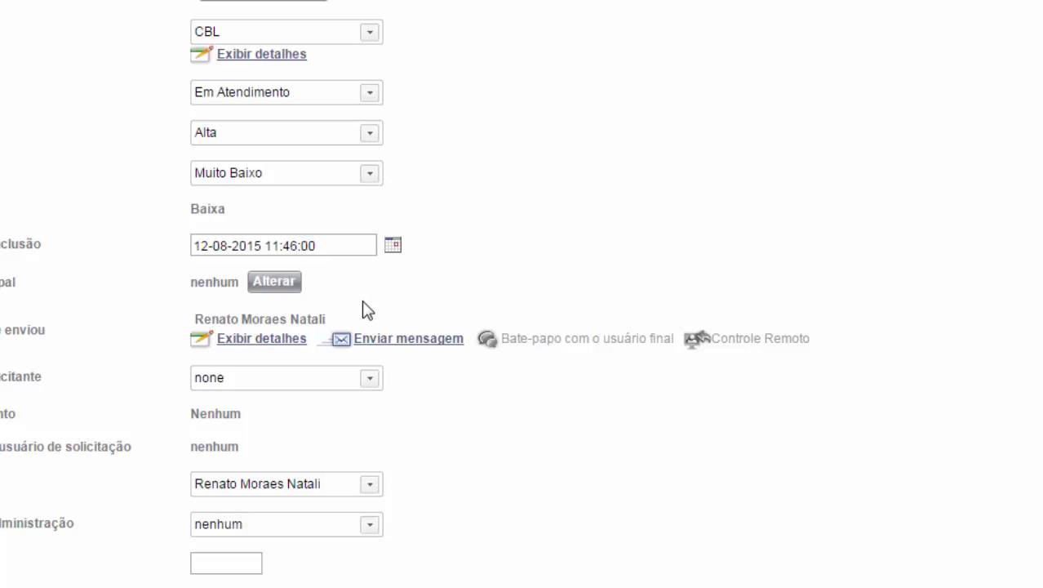
{"action": "left_click", "coordinate": [372, 380]}
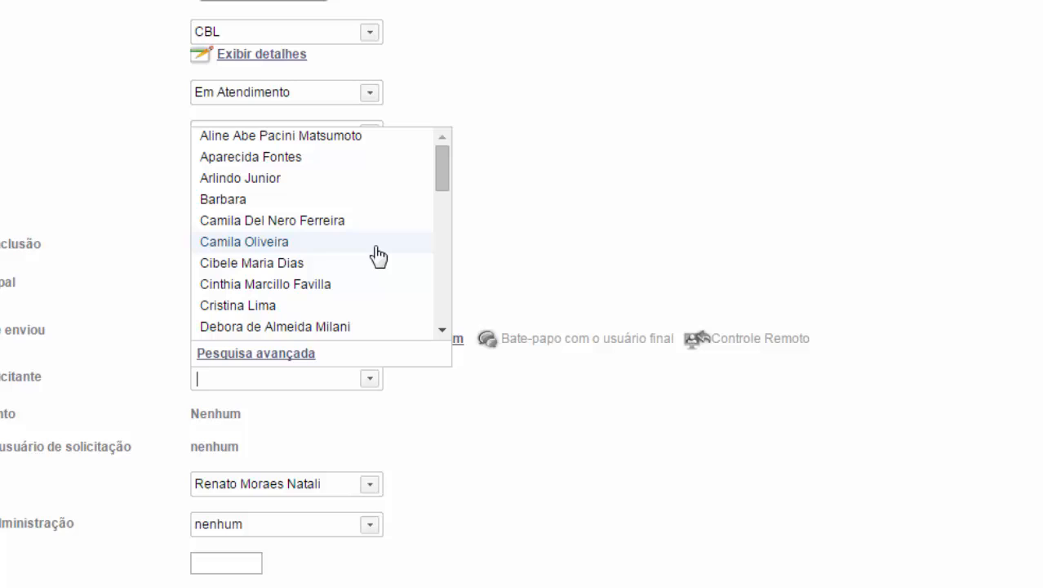
{"action": "type", "text": "re"}
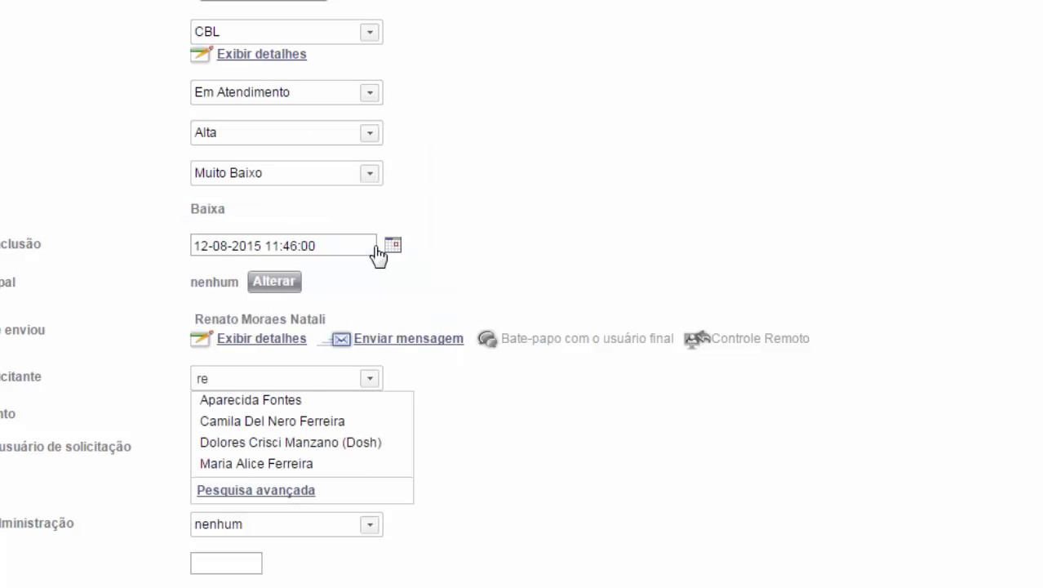
{"action": "type", "text": "nat"}
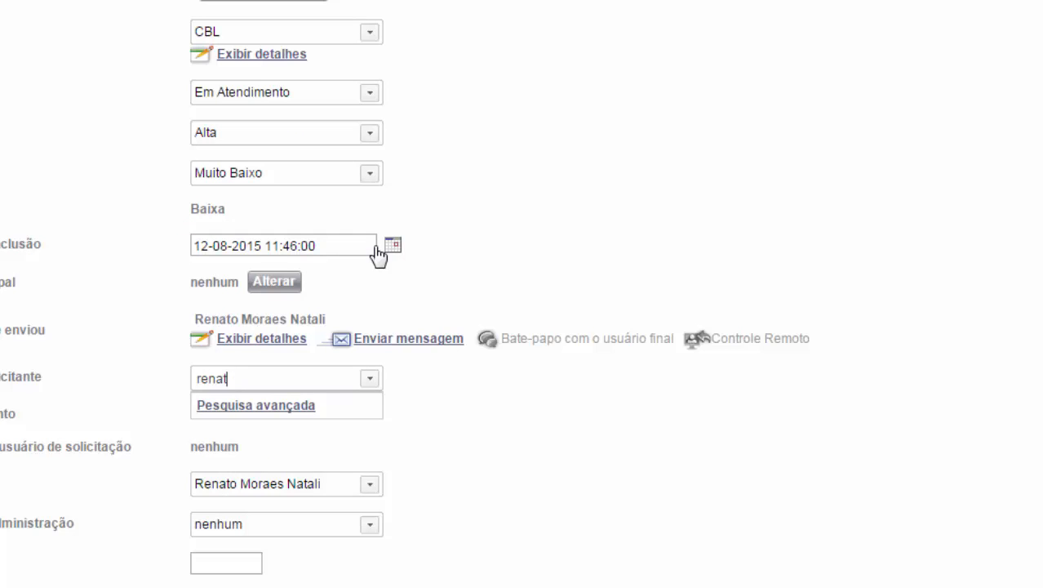
{"action": "key", "text": "BackSpace"}
{"action": "key", "text": "BackSpace"}
{"action": "key", "text": "BackSpace"}
{"action": "key", "text": "BackSpace"}
{"action": "key", "text": "BackSpace"}
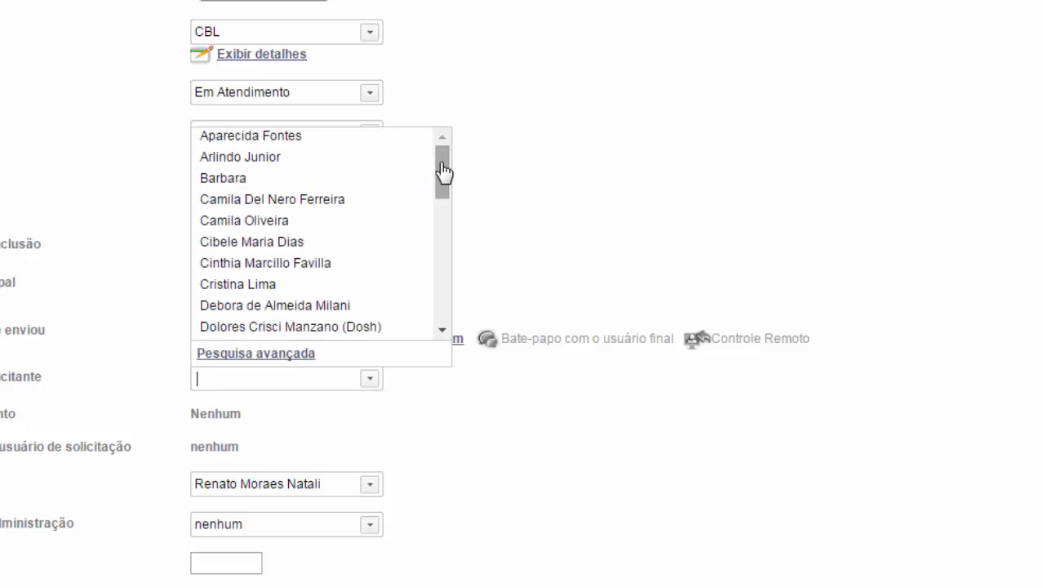
Step: Set the requesting user to Suporte TI CBL and assign the incident to the same person who submitted it
{"action": "type", "text": "su"}
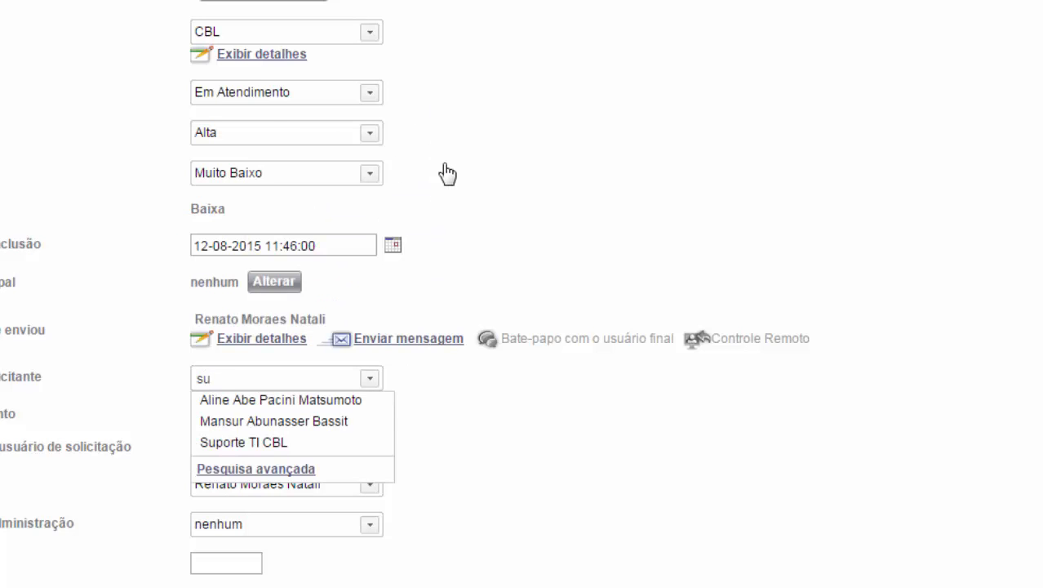
{"action": "left_click", "coordinate": [291, 443]}
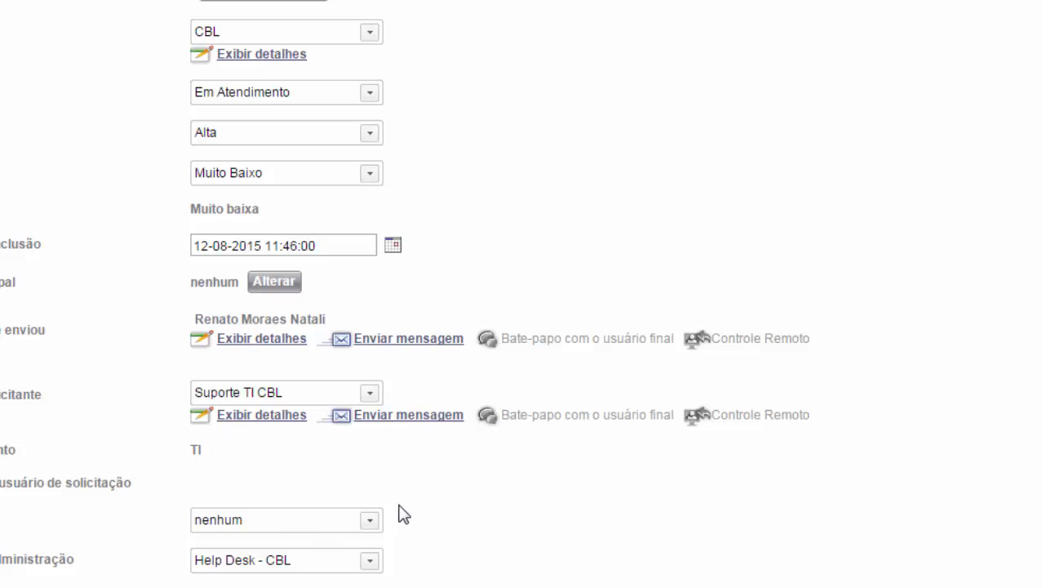
{"action": "left_click", "coordinate": [370, 522]}
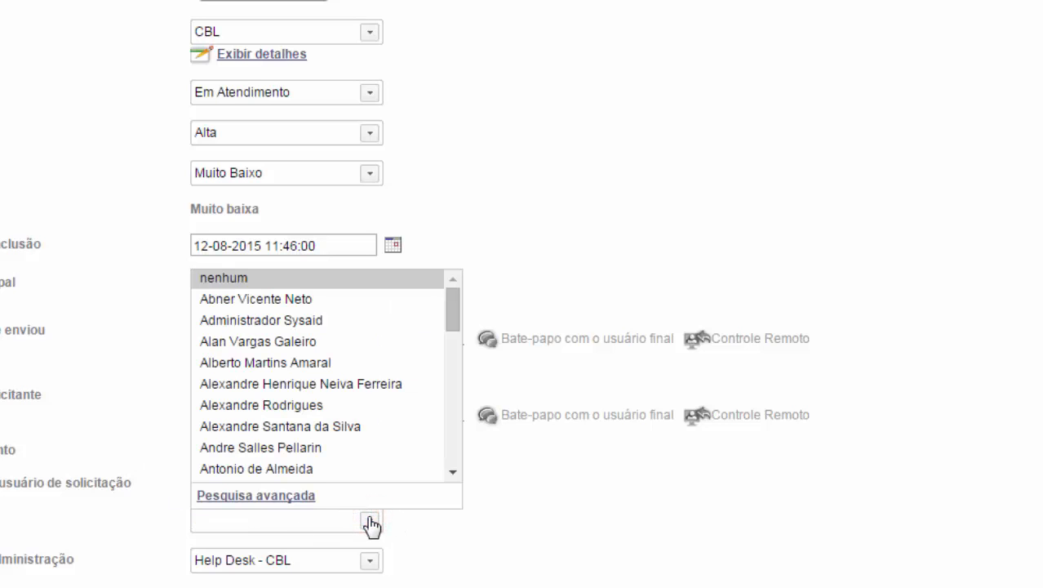
{"action": "type", "text": "re"}
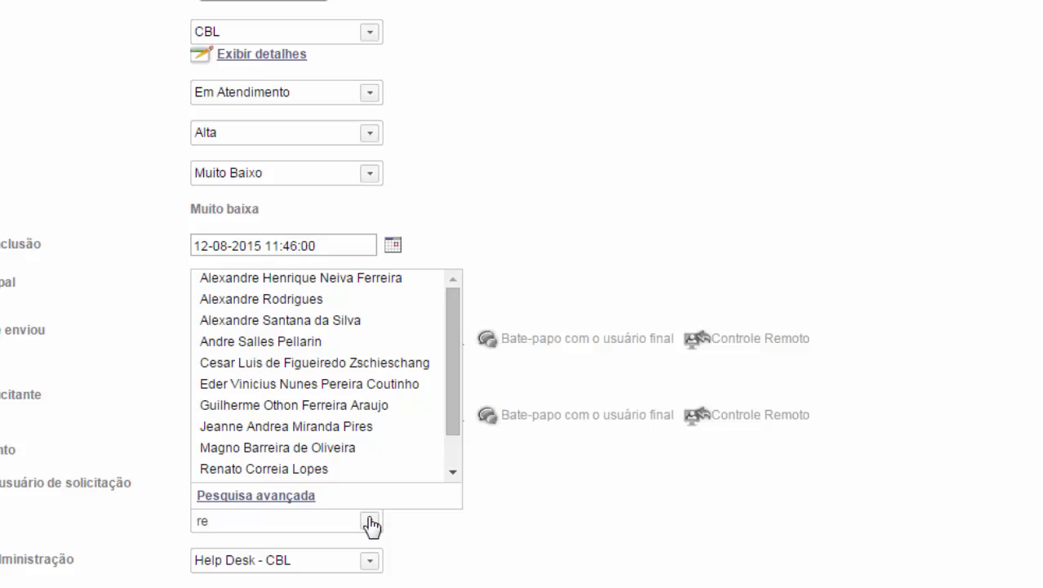
{"action": "type", "text": "nato"}
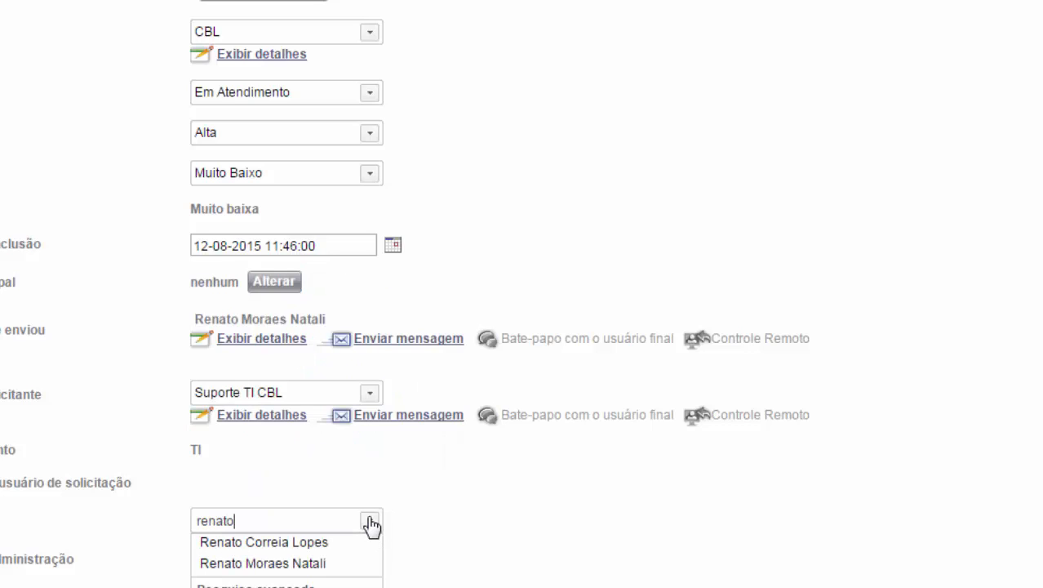
{"action": "left_click", "coordinate": [296, 563]}
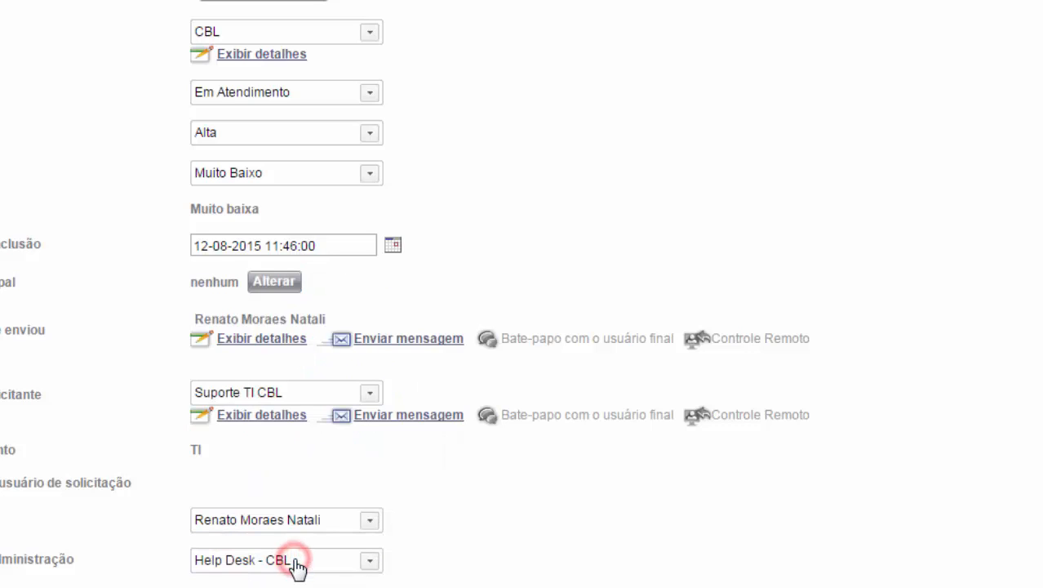
{"action": "scroll", "coordinate": [924, 319], "scroll_direction": "down", "scroll_amount": 5}
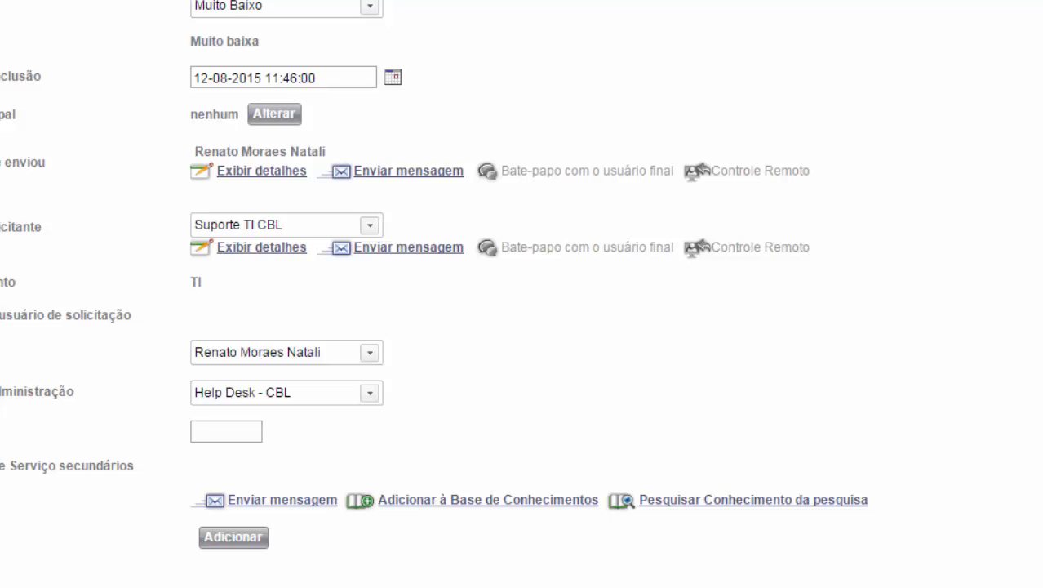
{"action": "scroll", "coordinate": [434, 275], "scroll_direction": "down", "scroll_amount": 1}
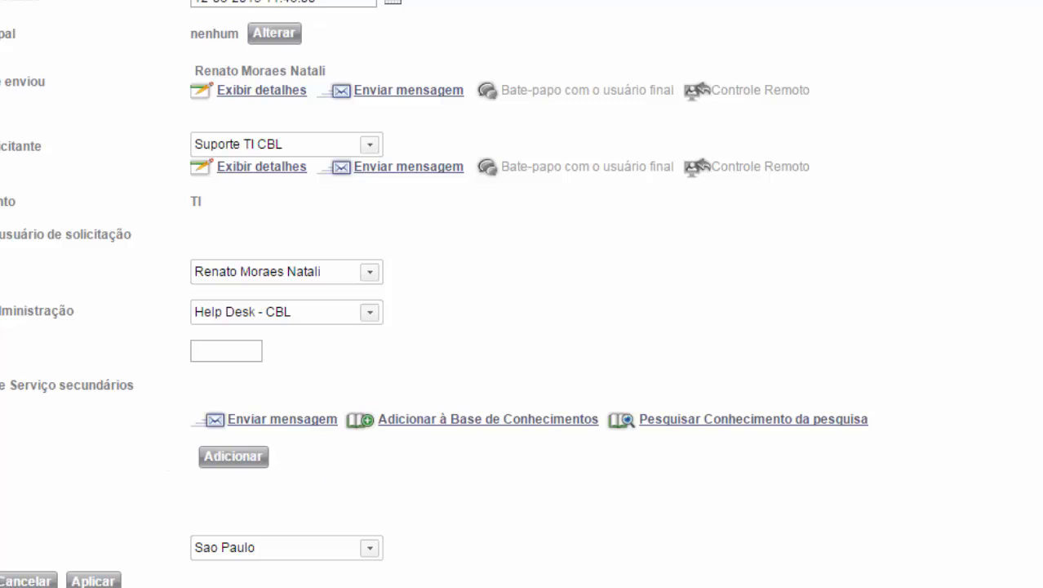
{"action": "left_click", "coordinate": [260, 349]}
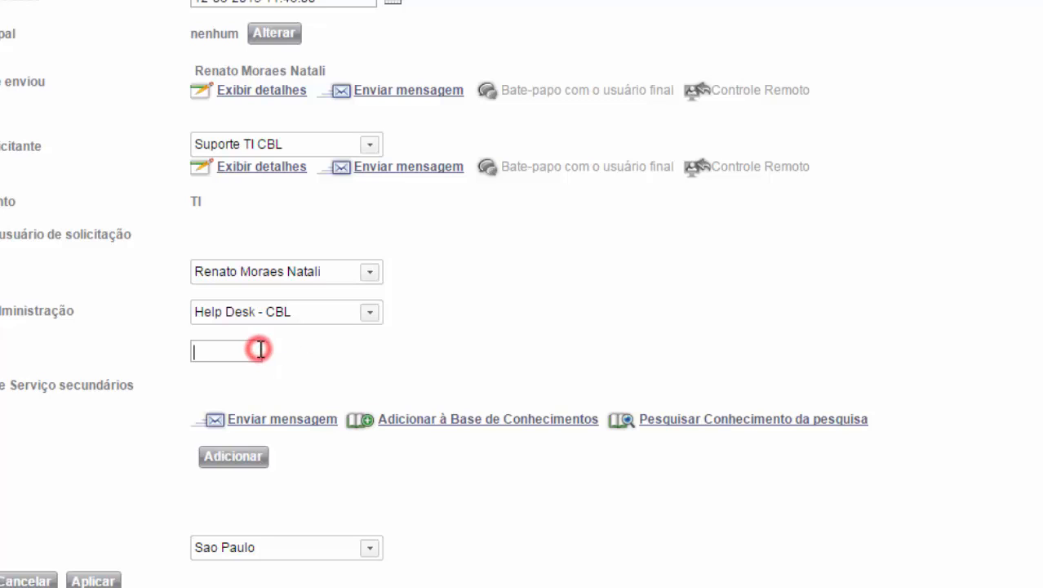
{"action": "left_click", "coordinate": [400, 380]}
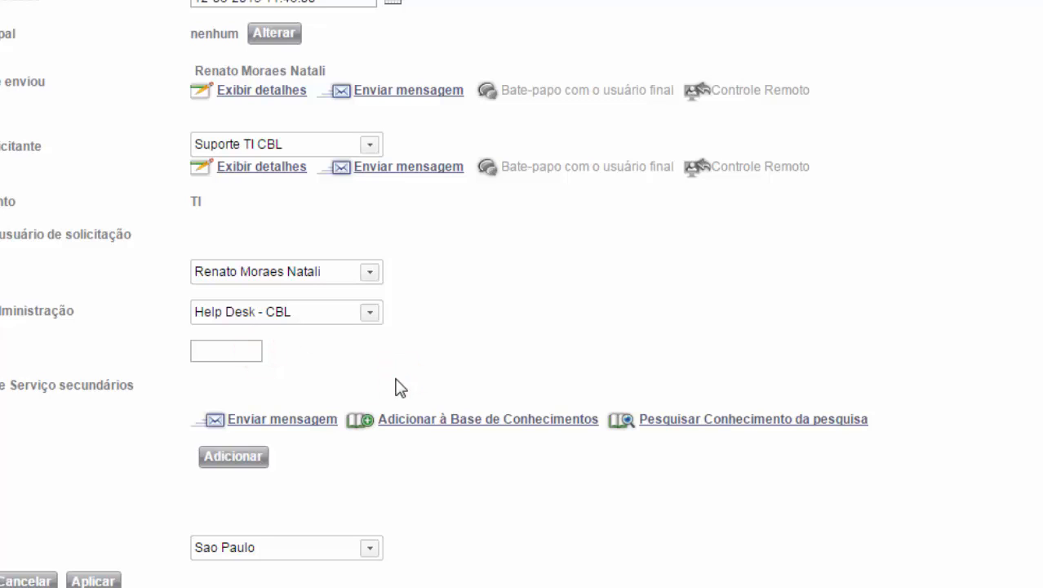
{"action": "left_click", "coordinate": [229, 356]}
Step: Review the completed incident form and apply its details, keeping the incident open
{"action": "scroll", "coordinate": [522, 294], "scroll_direction": "up", "scroll_amount": 8}
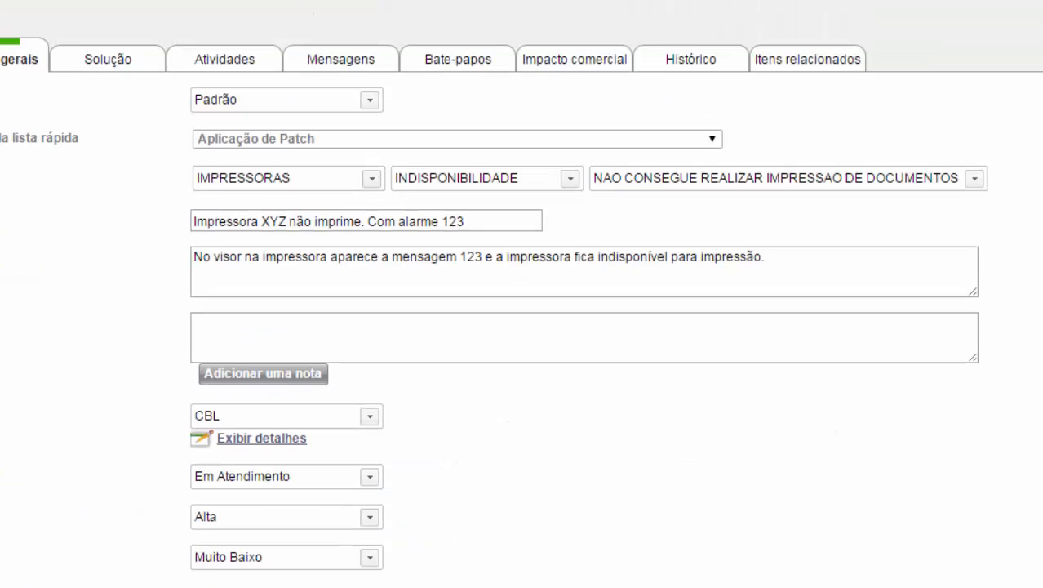
{"action": "scroll", "coordinate": [569, 528], "scroll_direction": "down", "scroll_amount": 8}
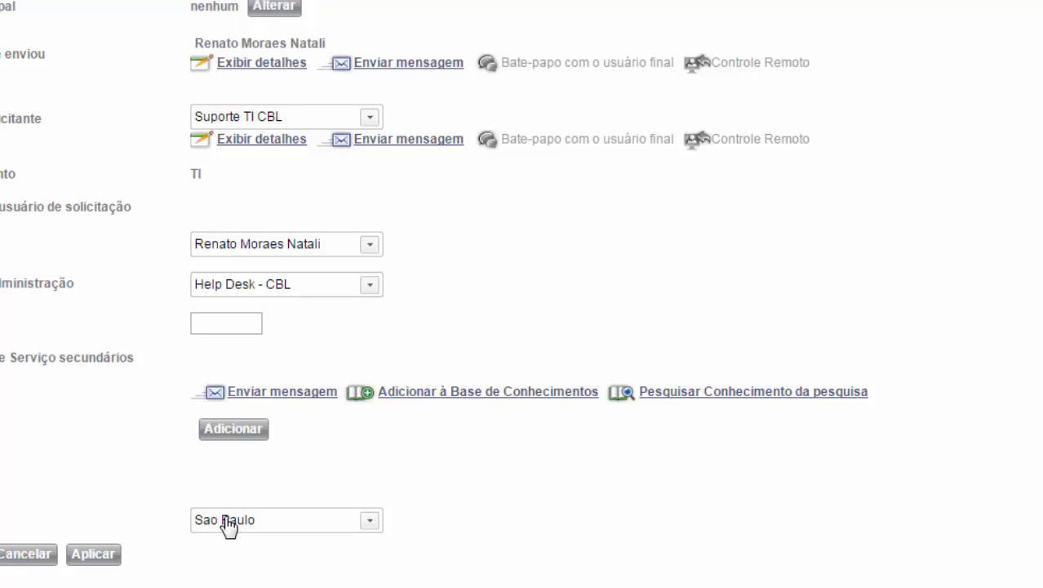
{"action": "left_click", "coordinate": [106, 555]}
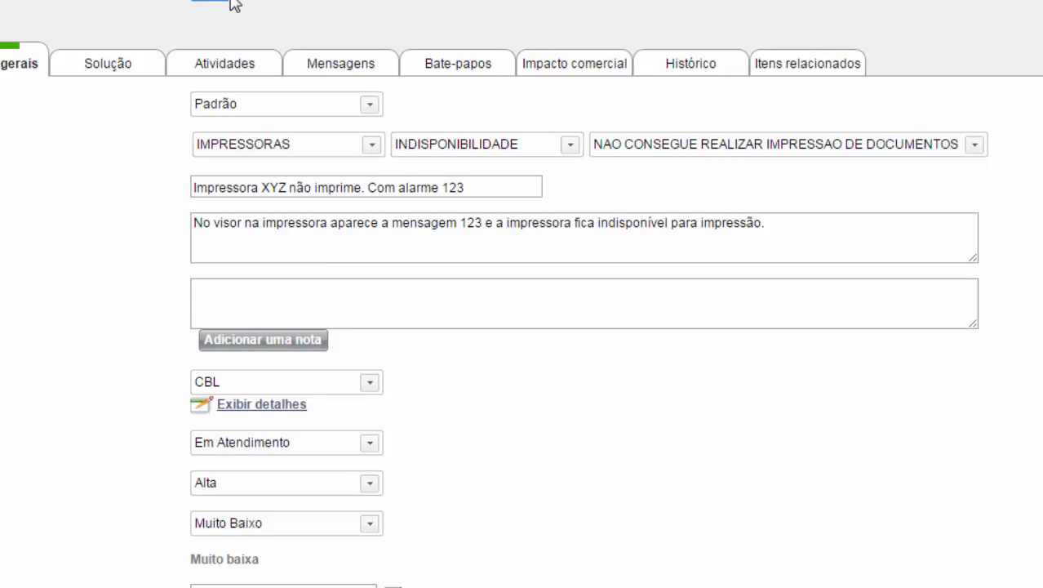
{"action": "left_click", "coordinate": [713, 12]}
{"action": "scroll", "coordinate": [857, 366], "scroll_direction": "down", "scroll_amount": 7}
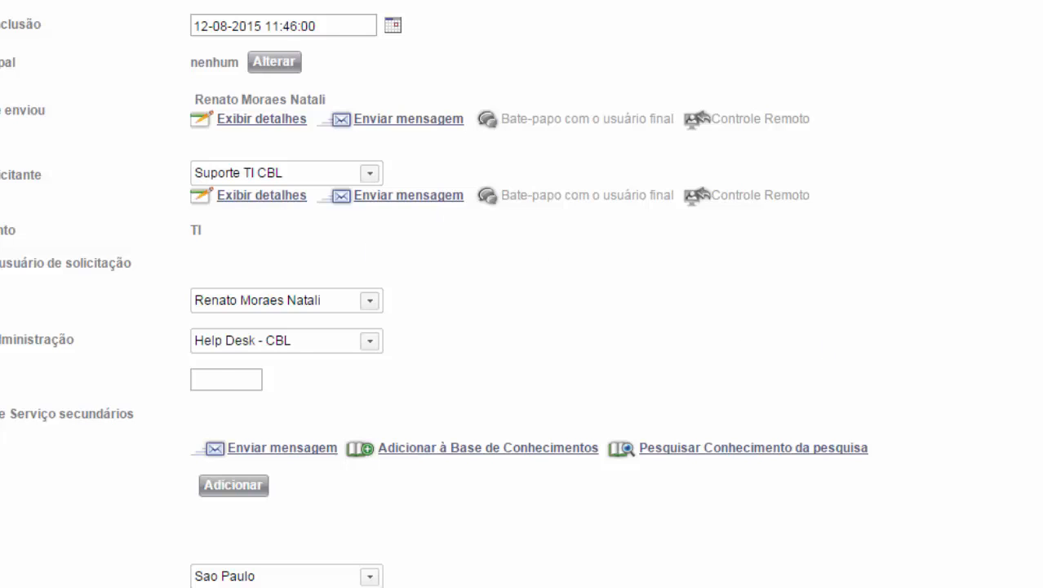
{"action": "scroll", "coordinate": [433, 294], "scroll_direction": "down", "scroll_amount": 1}
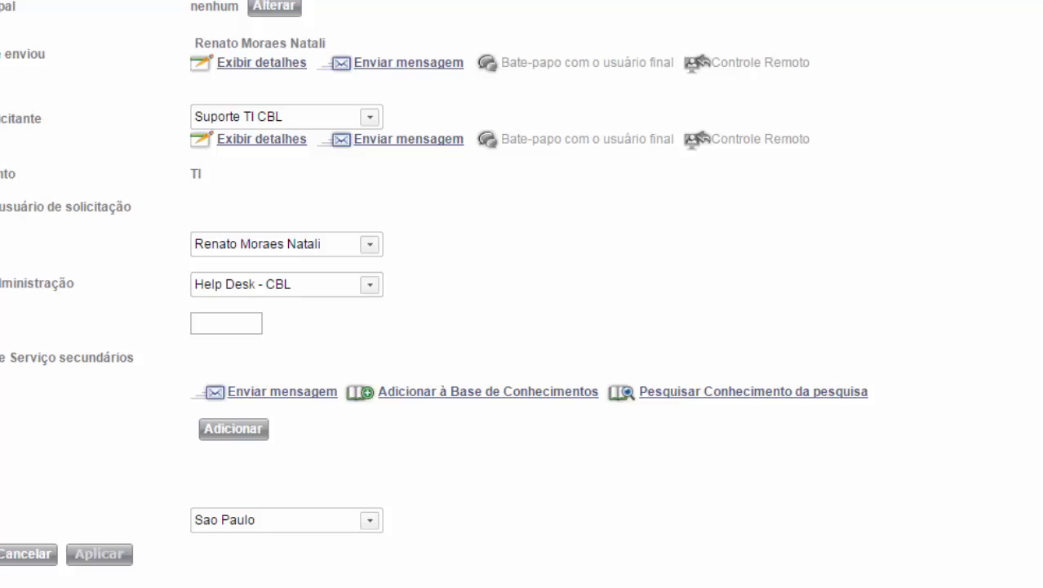
{"action": "scroll", "coordinate": [866, 333], "scroll_direction": "up", "scroll_amount": 6}
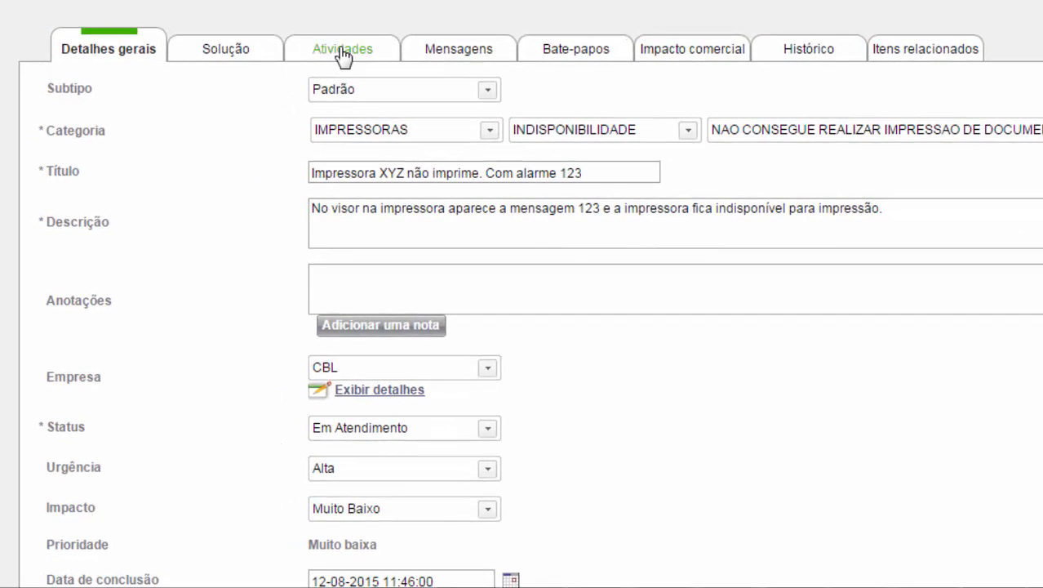
{"action": "left_click", "coordinate": [342, 51]}
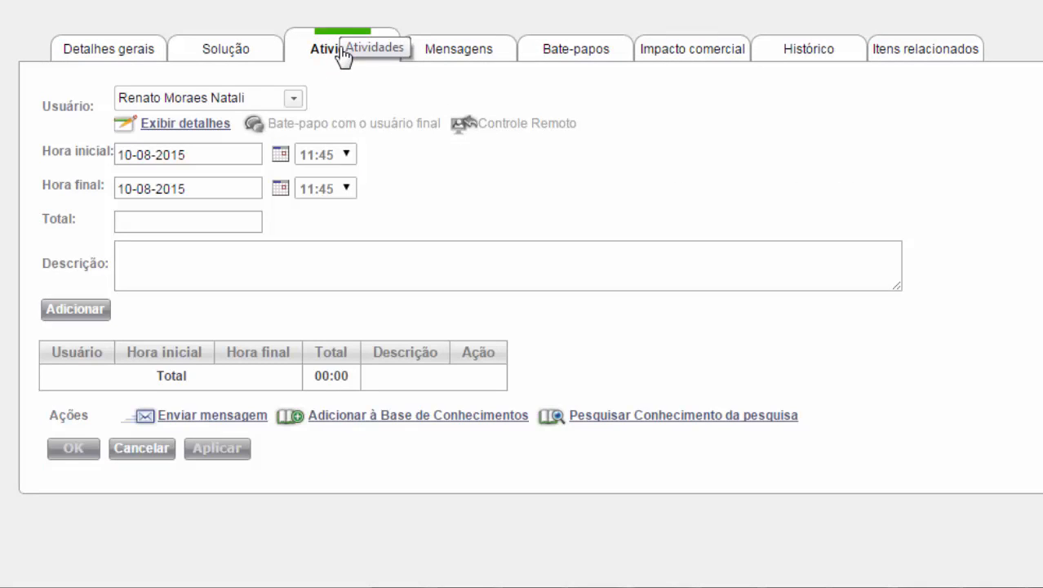
{"action": "left_click", "coordinate": [98, 48]}
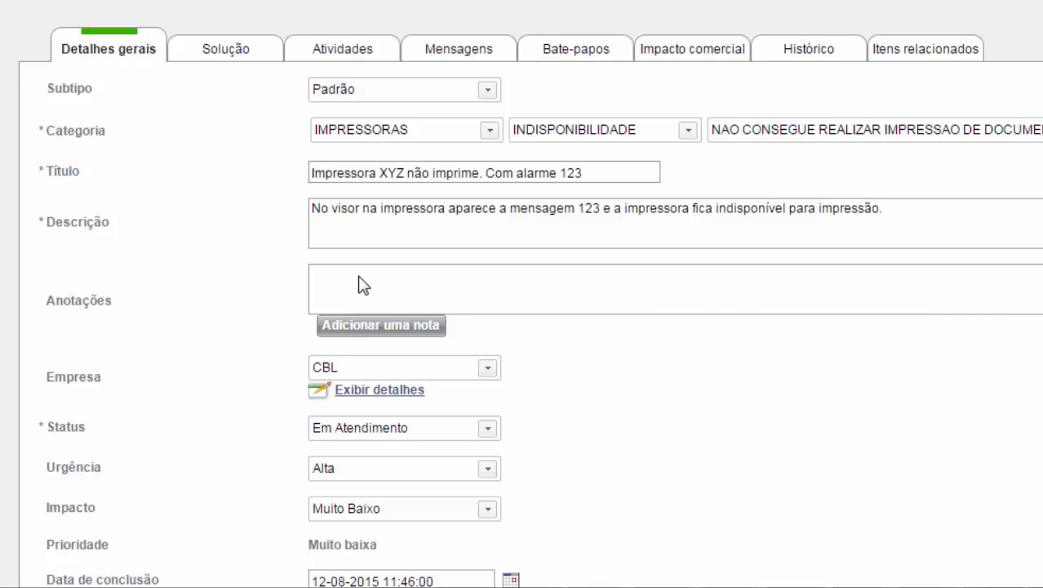
Step: Add an activity to the incident with the description "Troca do cabo de rede" and an end time of 12:00
{"action": "left_click", "coordinate": [330, 49]}
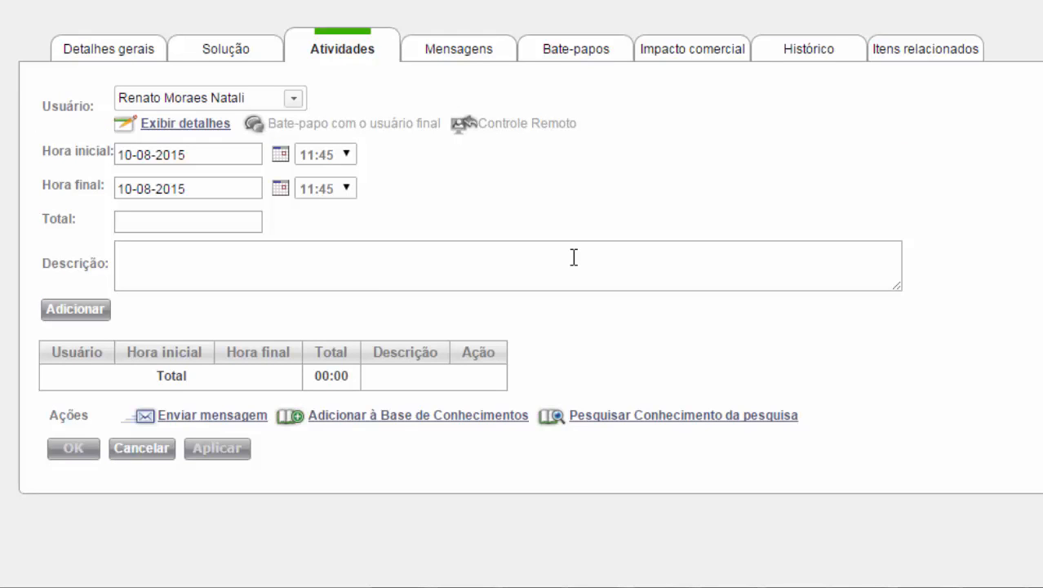
{"action": "left_click", "coordinate": [548, 256]}
{"action": "type", "text": "Troca do cabo de "}
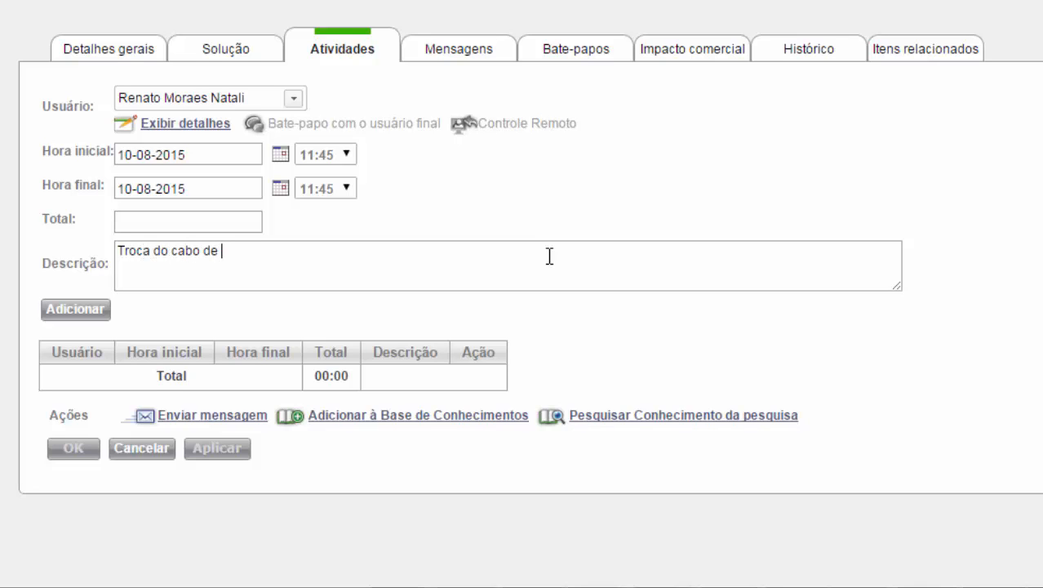
{"action": "type", "text": "rede"}
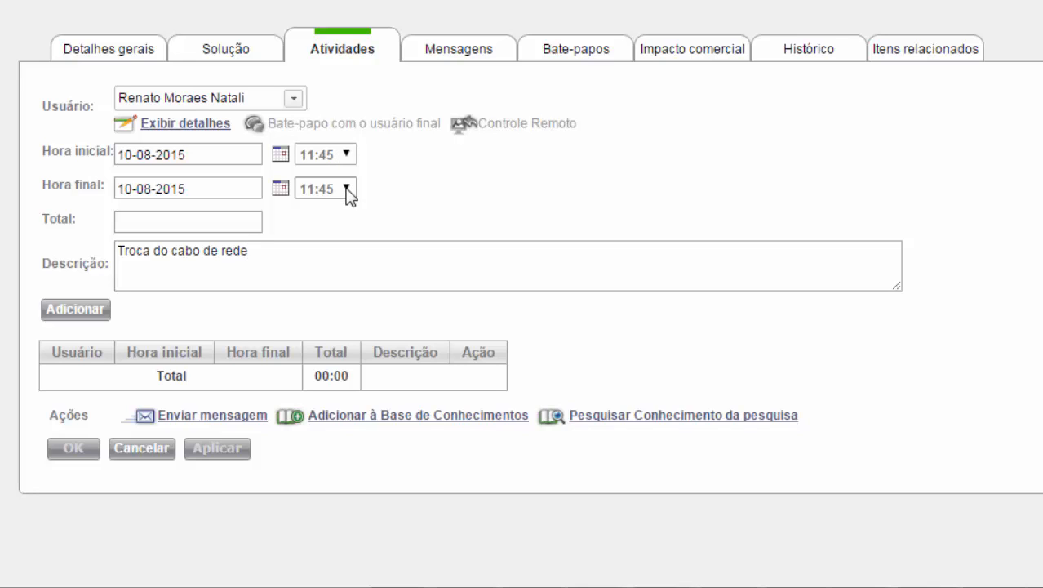
{"action": "left_click", "coordinate": [346, 188]}
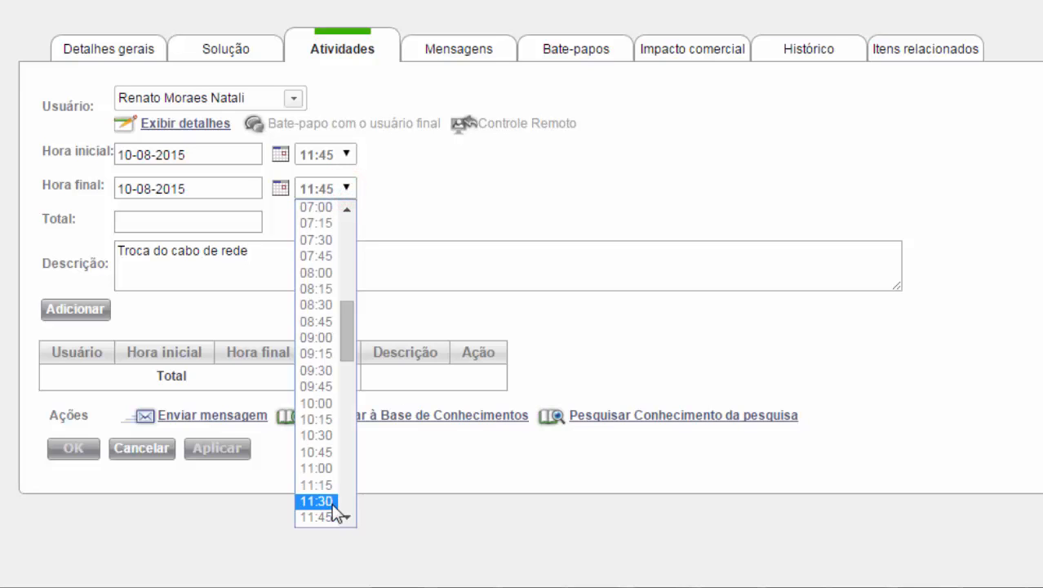
{"action": "scroll", "coordinate": [346, 518], "scroll_direction": "down", "scroll_amount": 1}
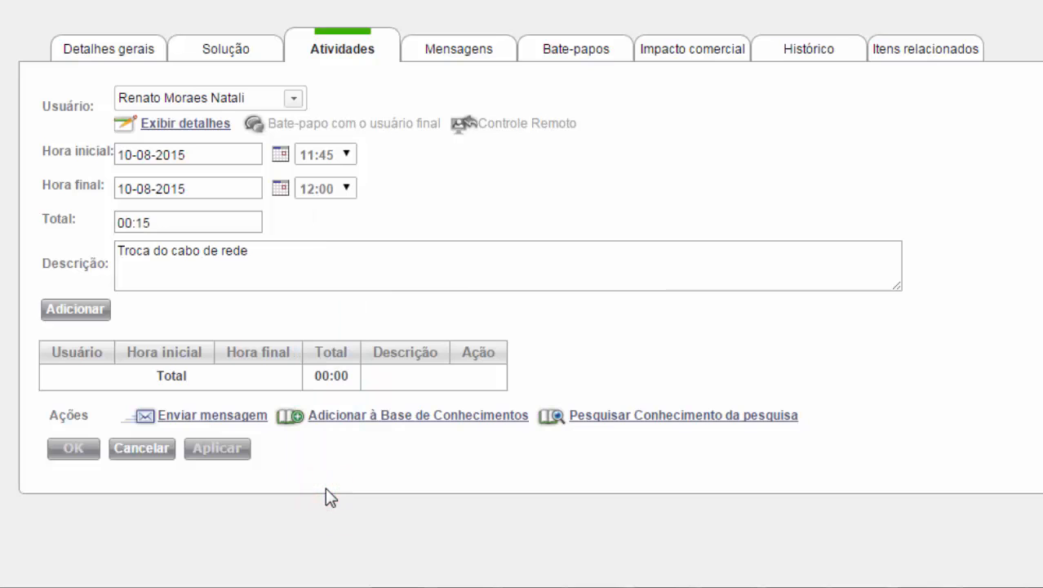
{"action": "left_click", "coordinate": [80, 311]}
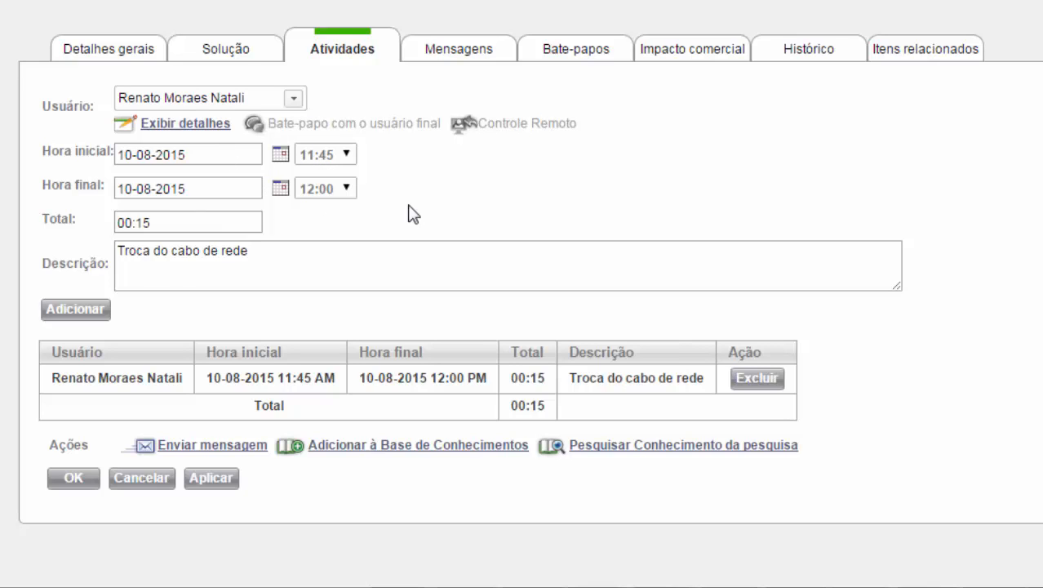
{"action": "left_click", "coordinate": [930, 269]}
{"action": "left_click", "coordinate": [348, 188]}
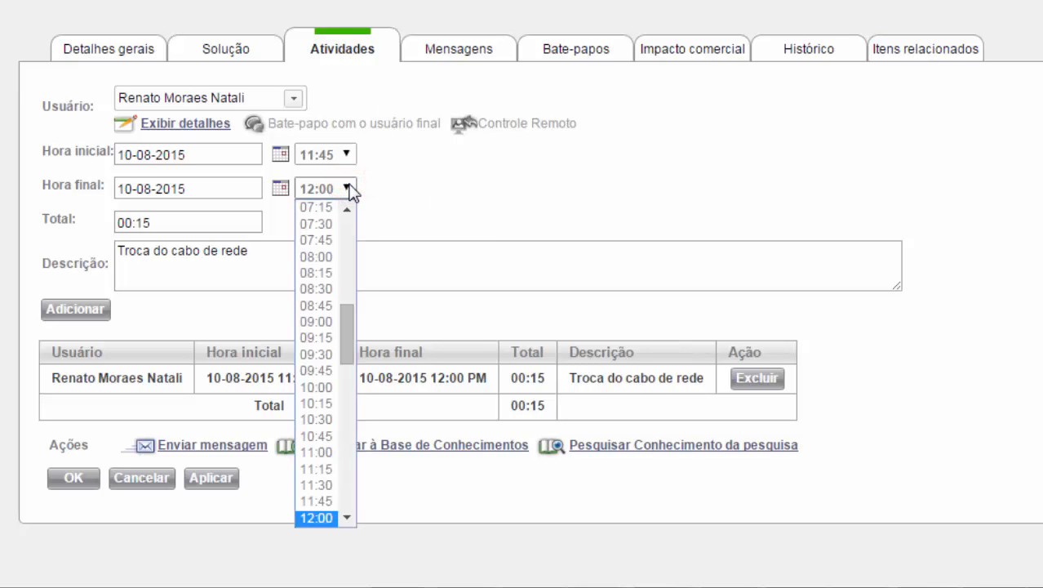
{"action": "left_click", "coordinate": [476, 175]}
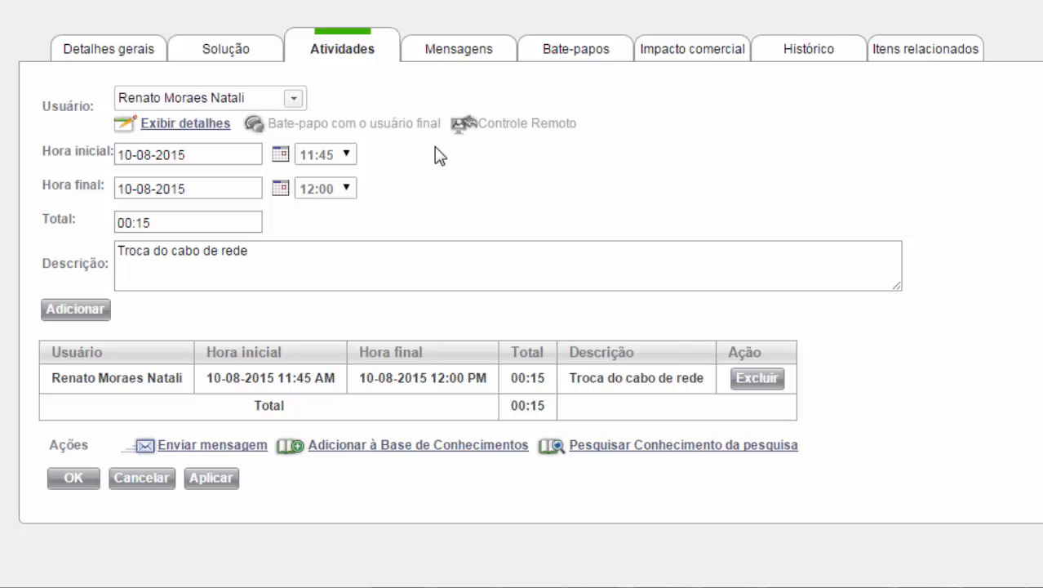
Step: Enter "Troca do cabo de rede" as the incident's resolution
{"action": "left_click", "coordinate": [228, 53]}
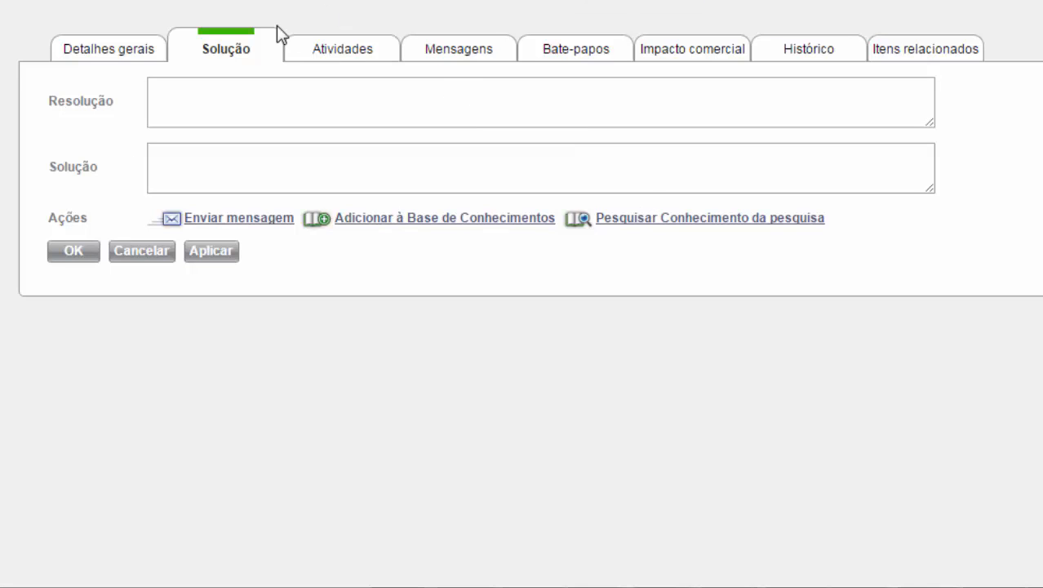
{"action": "left_click", "coordinate": [212, 107]}
{"action": "type", "text": "Troca do cabo de rede"}
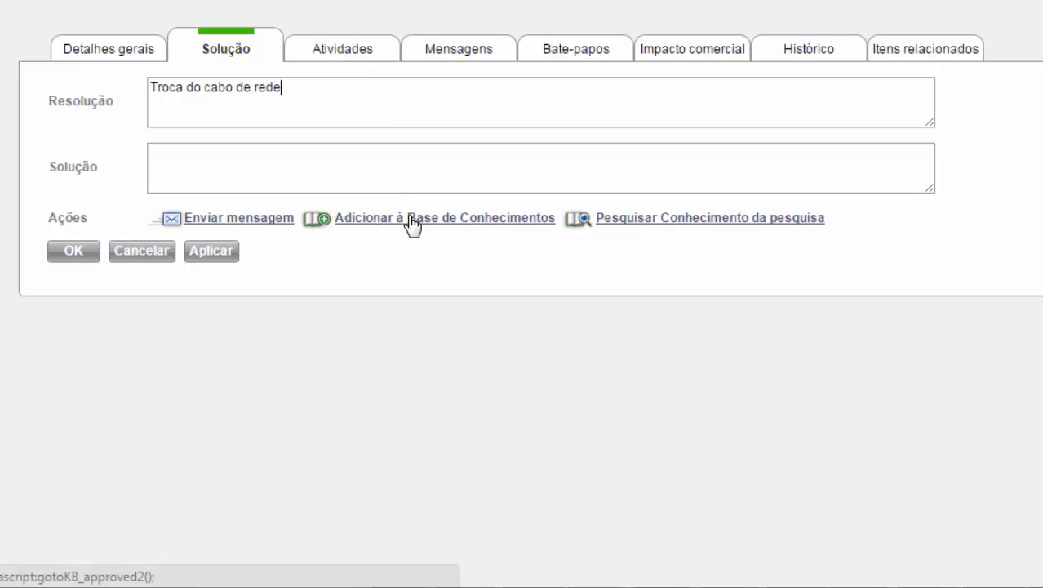
Step: Browse the knowledge base from the incident, examining the toner article's category path and the article "Cadastro de Produto"
{"action": "left_click", "coordinate": [702, 222]}
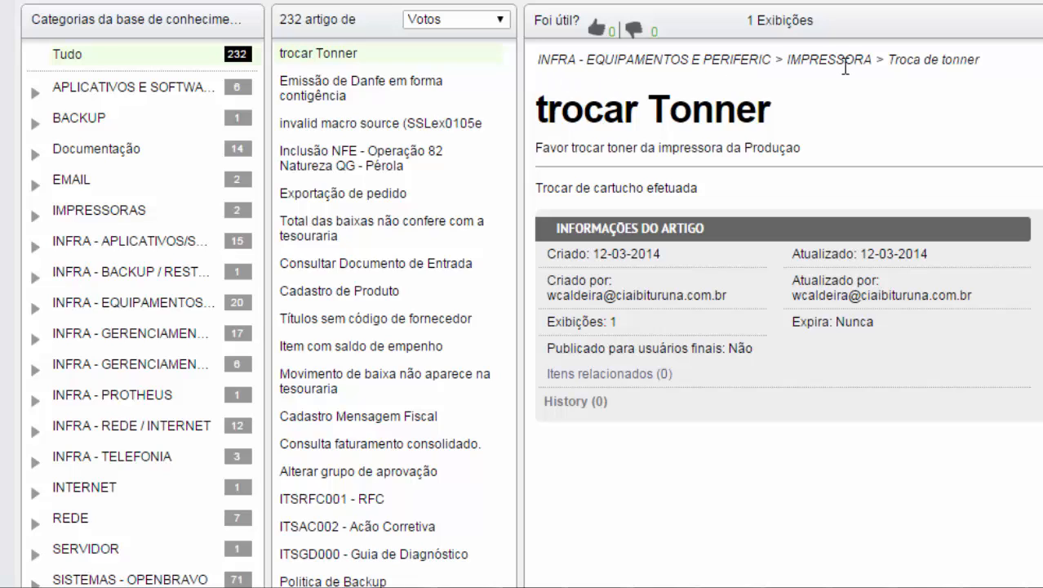
{"action": "left_click_drag", "start_coordinate": [899, 61], "coordinate": [1013, 65]}
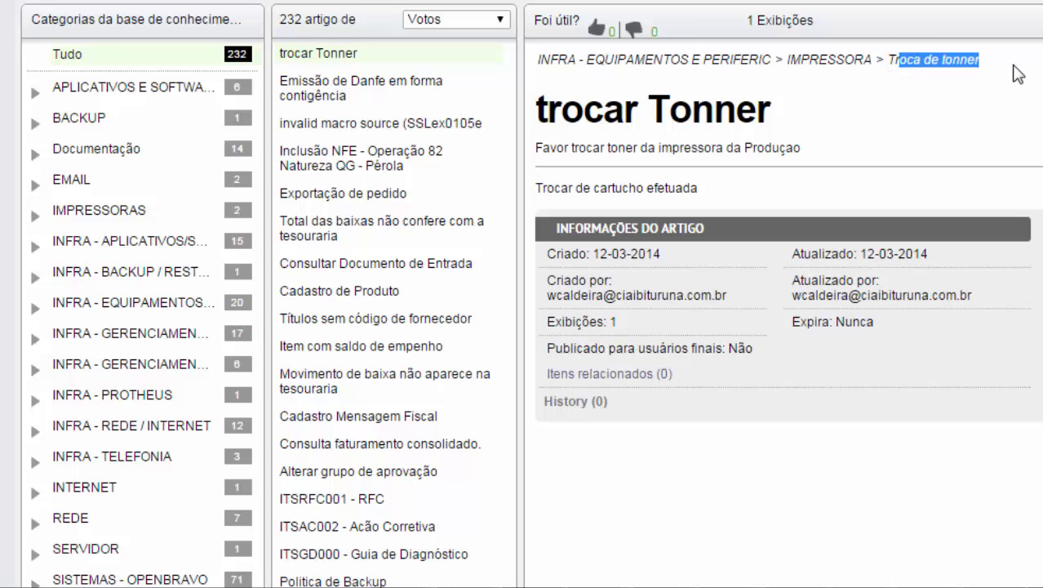
{"action": "left_click", "coordinate": [341, 292]}
{"action": "left_click", "coordinate": [341, 287]}
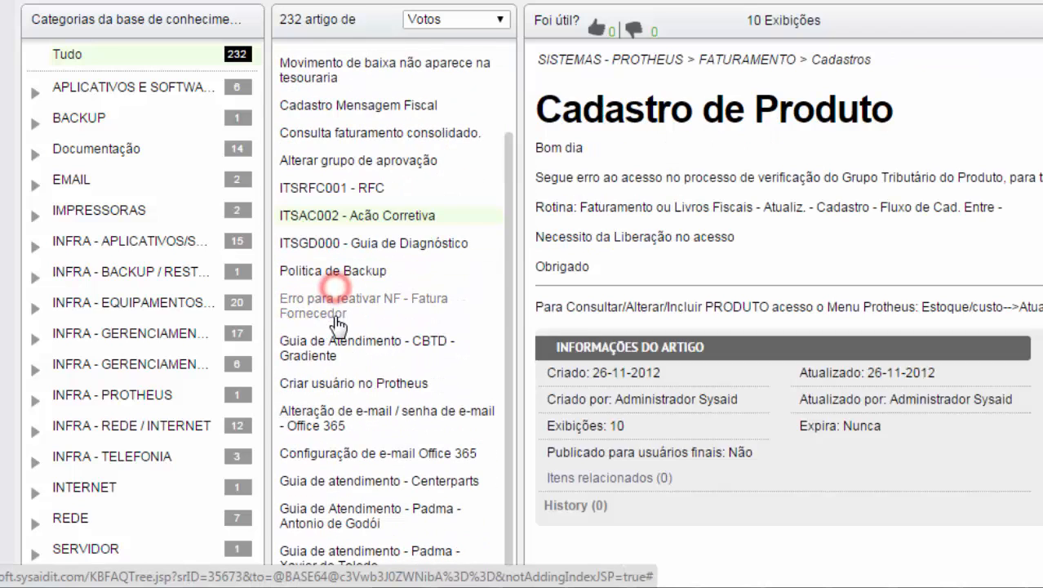
Step: Browse further knowledge base articles, opening "Guia de Atendimento - CBTD - Gradiente" and "Configuração de e-mail Office 365"
{"action": "left_click", "coordinate": [338, 324]}
{"action": "left_click", "coordinate": [330, 347]}
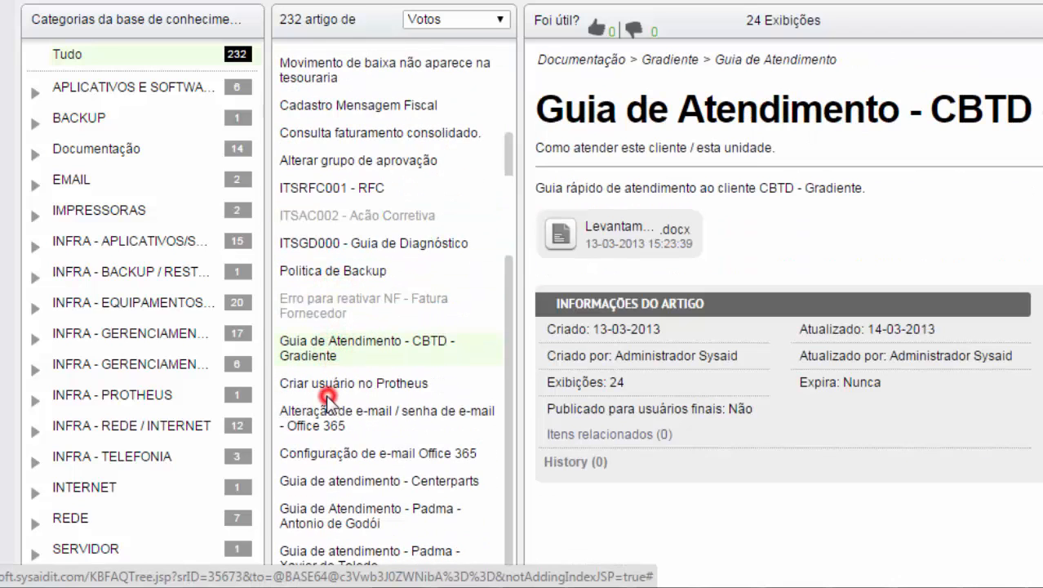
{"action": "left_click", "coordinate": [329, 457]}
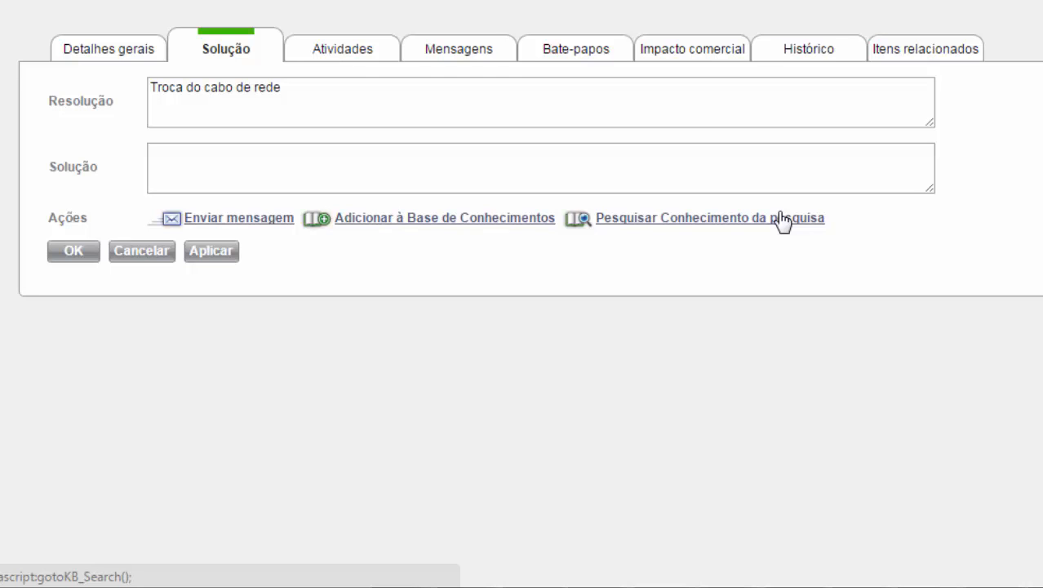
Step: Return from the resolution to the incident's general details and set its status to "Concluído"
{"action": "left_click", "coordinate": [73, 253]}
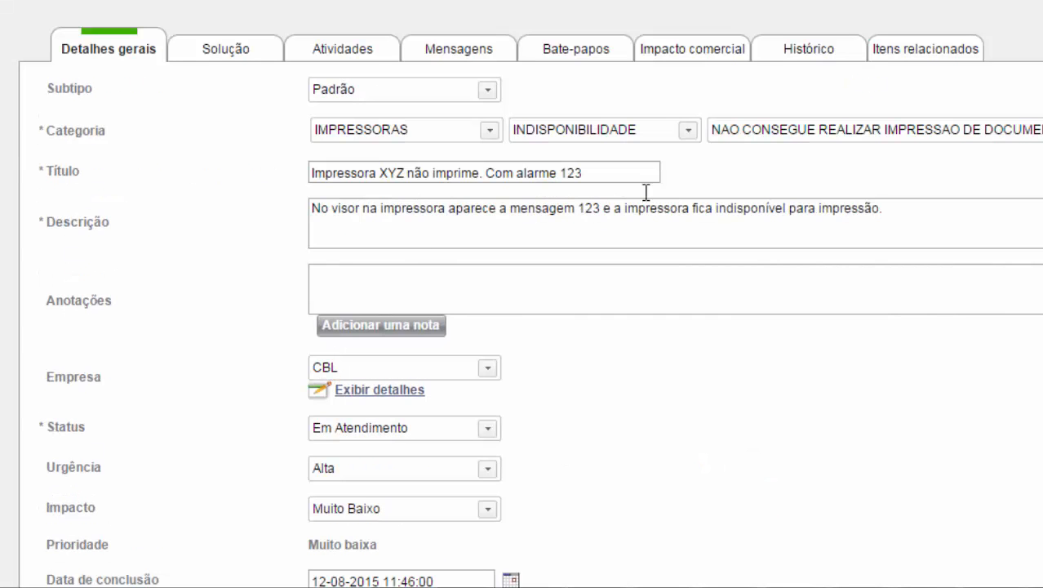
{"action": "scroll", "coordinate": [522, 326], "scroll_direction": "down", "scroll_amount": 5}
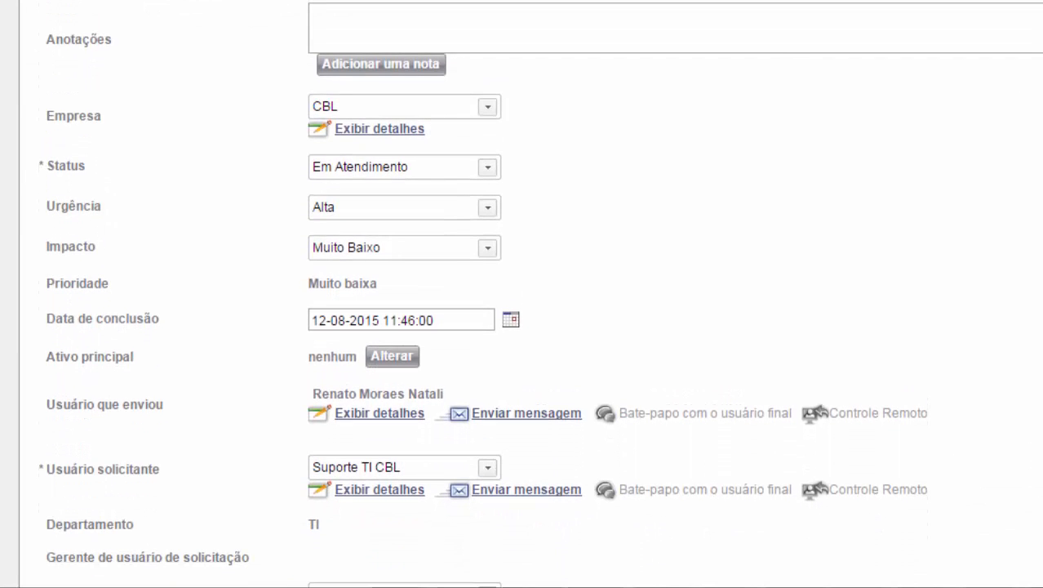
{"action": "left_click", "coordinate": [490, 168]}
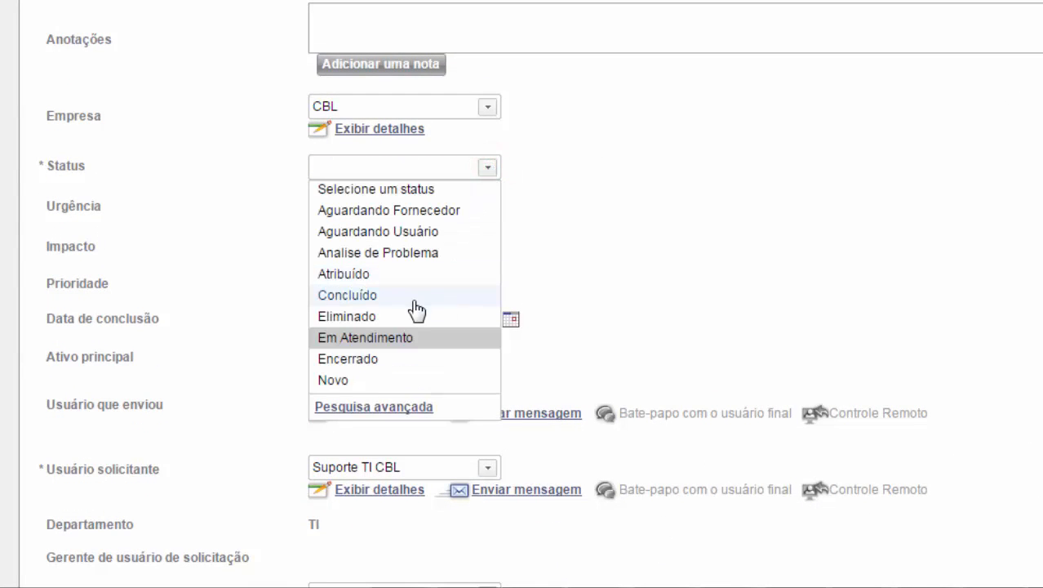
{"action": "left_click", "coordinate": [414, 301]}
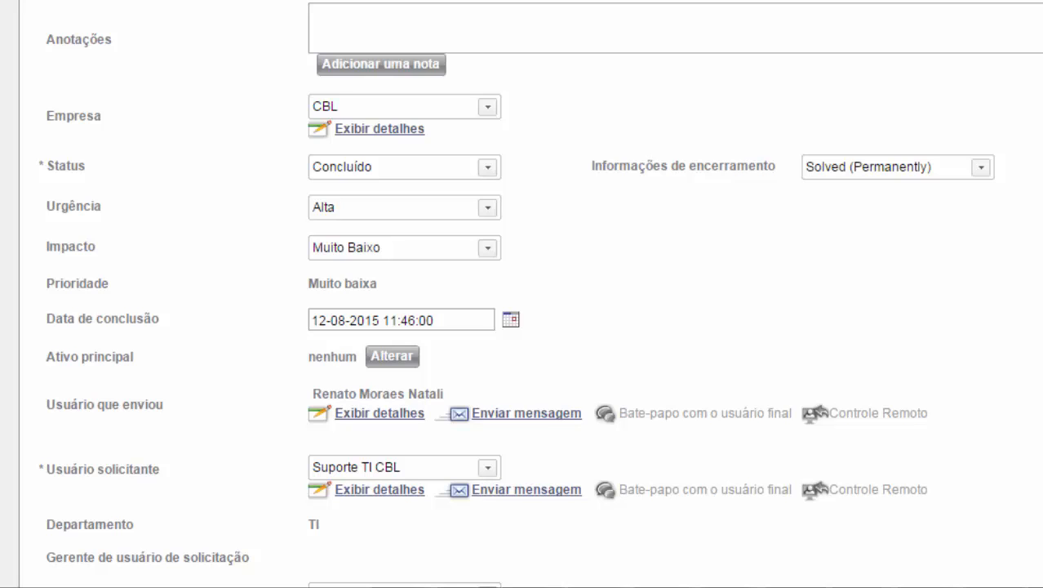
Step: Choose "Solved (Permanently)" as the incident's closure information and save the incident
{"action": "left_click", "coordinate": [981, 167]}
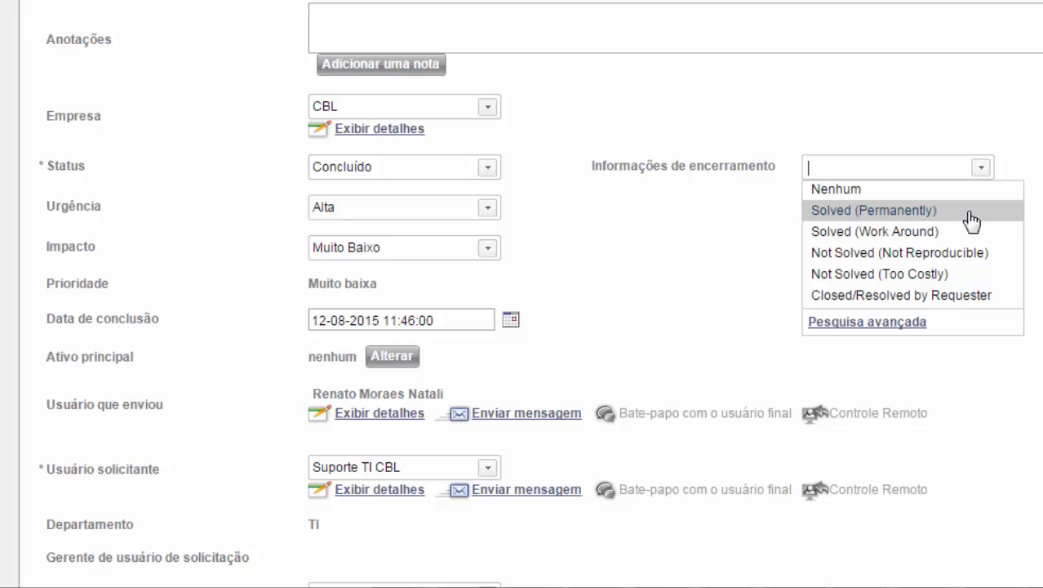
{"action": "key", "text": "Down"}
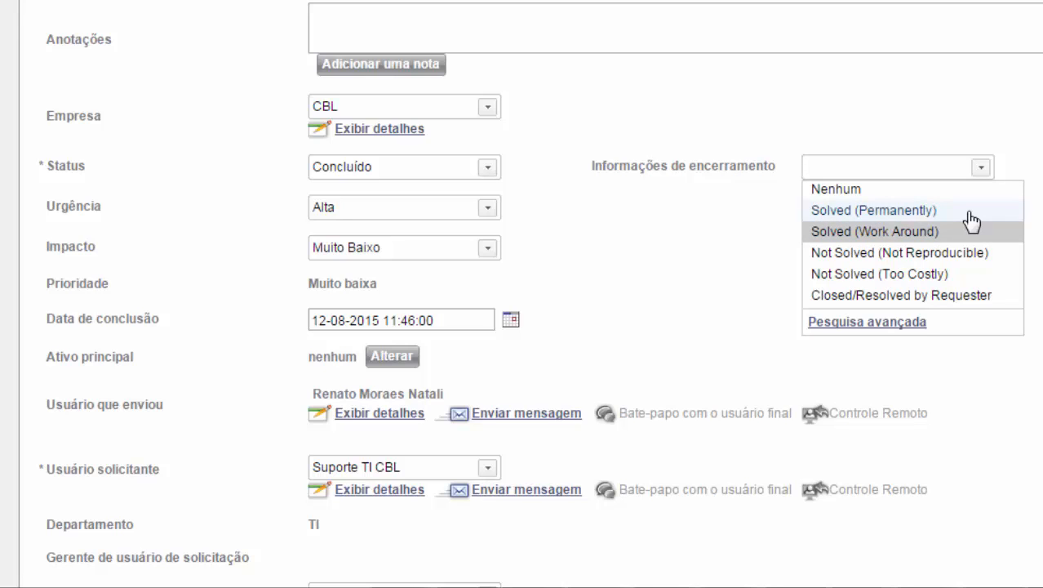
{"action": "key", "text": "Up"}
{"action": "left_click", "coordinate": [971, 217]}
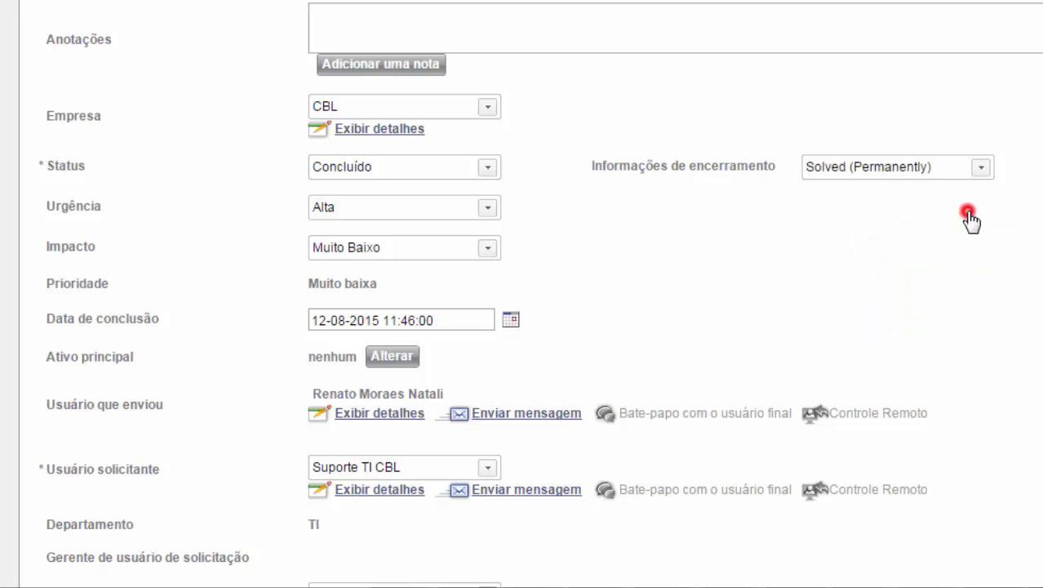
{"action": "scroll", "coordinate": [522, 294], "scroll_direction": "down", "scroll_amount": 5}
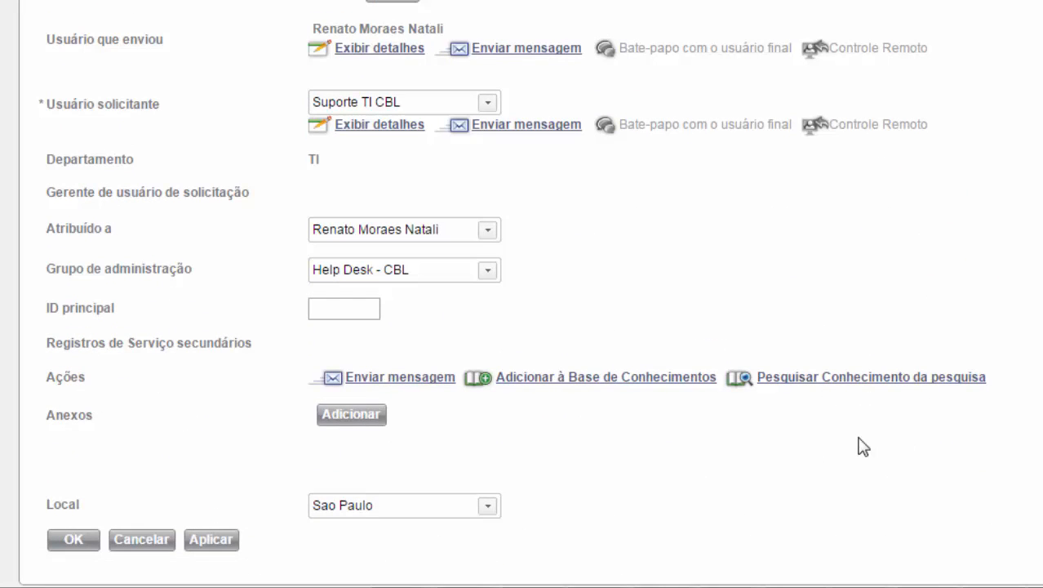
{"action": "left_click", "coordinate": [72, 544]}
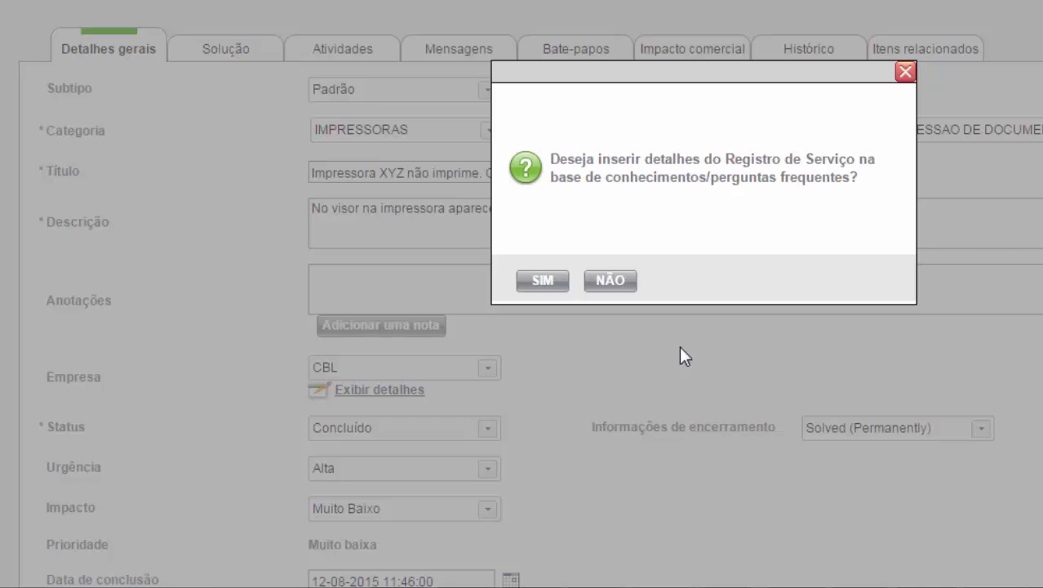
Step: Draft a knowledge base article from the incident's details with the answer "Verificar o cabo de rede", and close the form without saving
{"action": "left_click", "coordinate": [538, 283]}
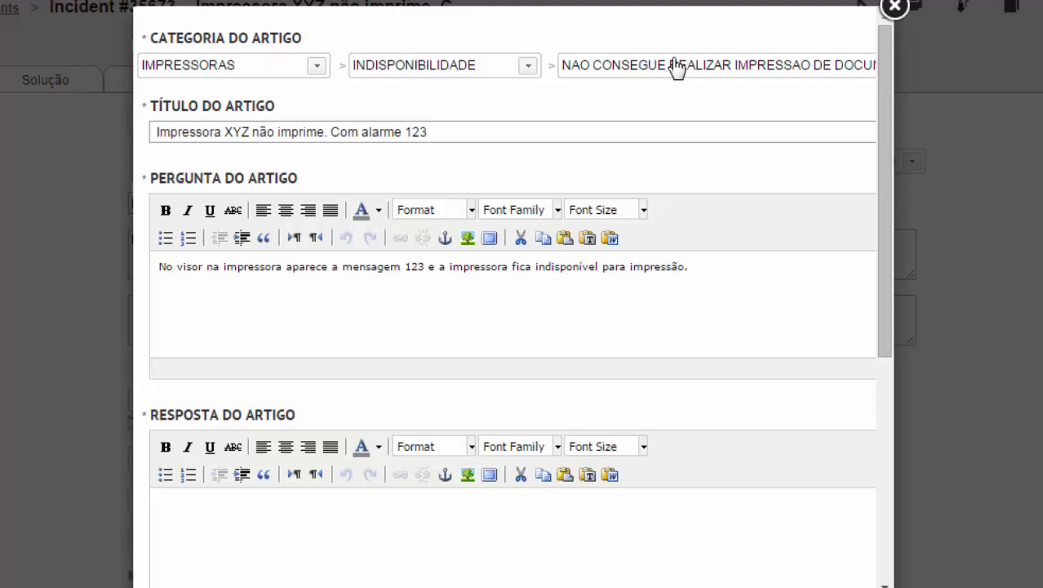
{"action": "left_click", "coordinate": [265, 529]}
{"action": "left_click_drag", "start_coordinate": [886, 327], "coordinate": [762, 420]}
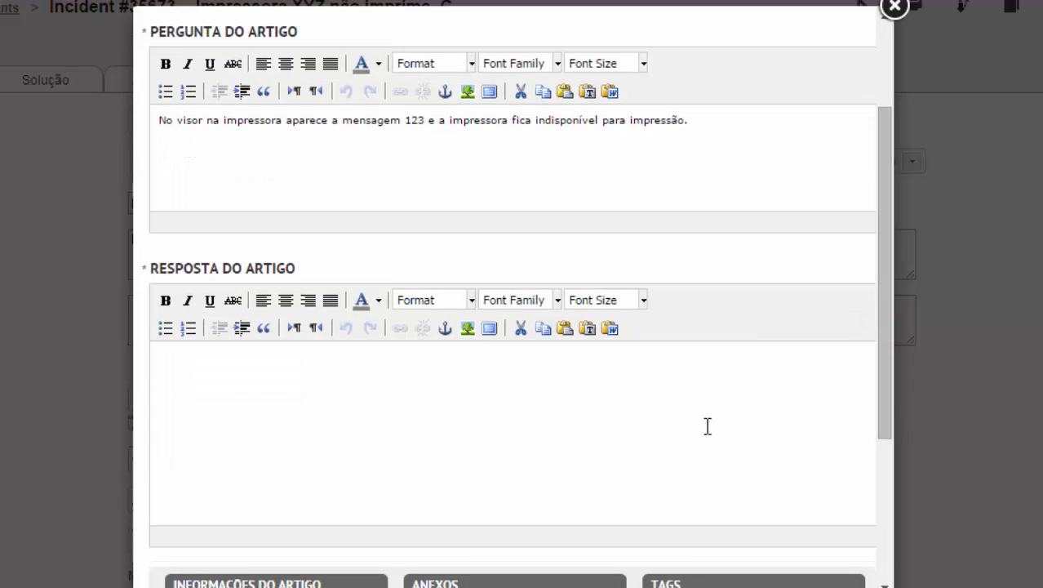
{"action": "scroll", "coordinate": [707, 425], "scroll_direction": "down", "scroll_amount": 3}
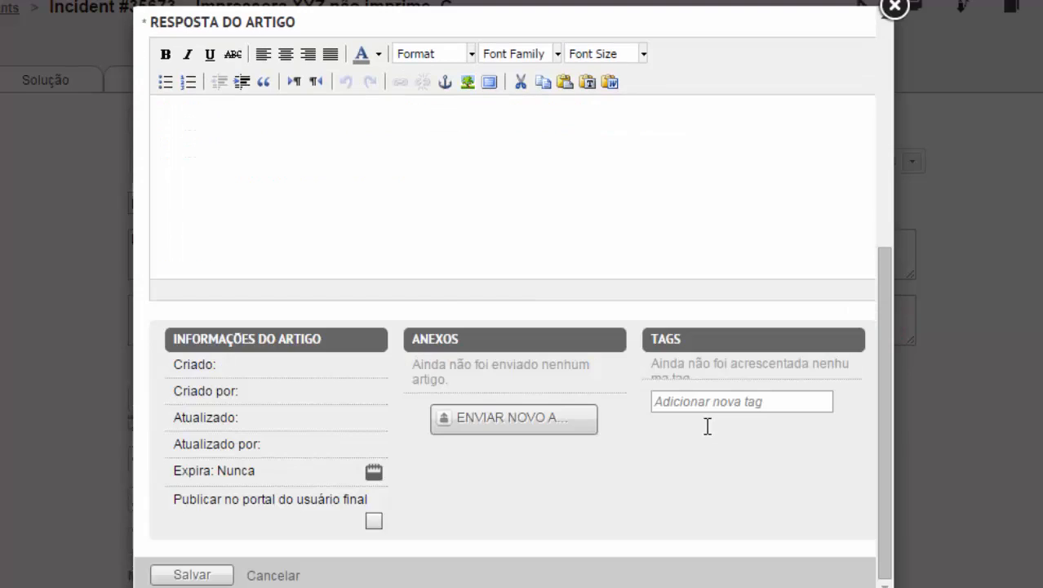
{"action": "left_click", "coordinate": [342, 178]}
{"action": "type", "text": "v"}
{"action": "type", "text": "erificar o"}
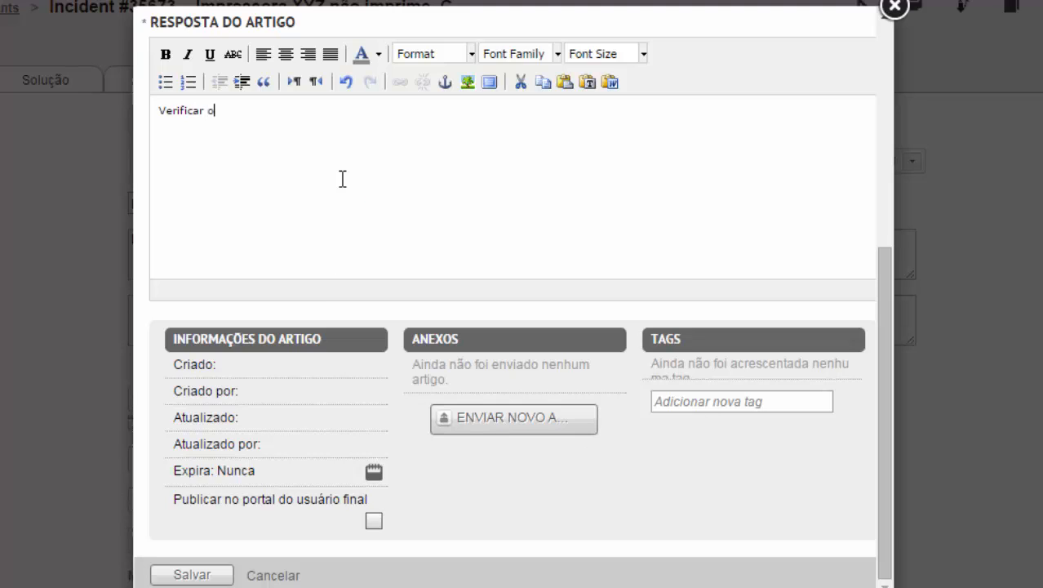
{"action": "type", "text": " cabo de rede"}
{"action": "left_click", "coordinate": [894, 8]}
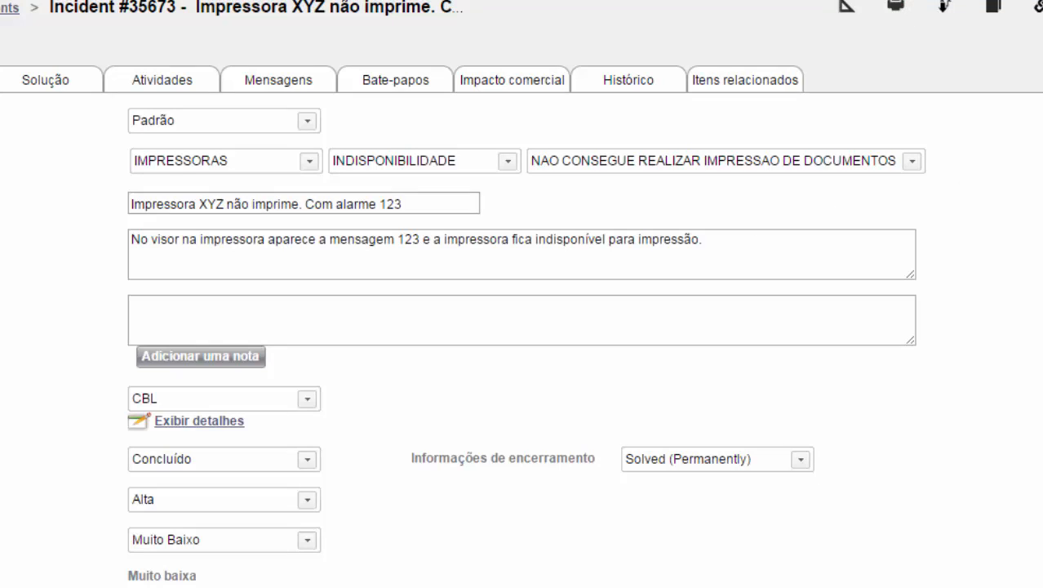
{"action": "scroll", "coordinate": [523, 327], "scroll_direction": "down", "scroll_amount": 8}
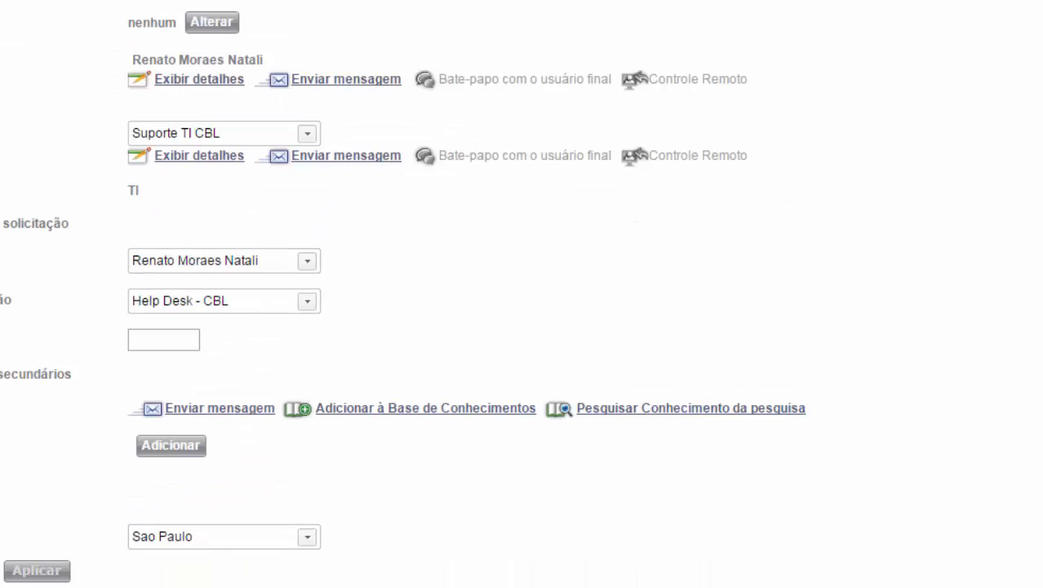
{"action": "scroll", "coordinate": [522, 326], "scroll_direction": "up", "scroll_amount": 8}
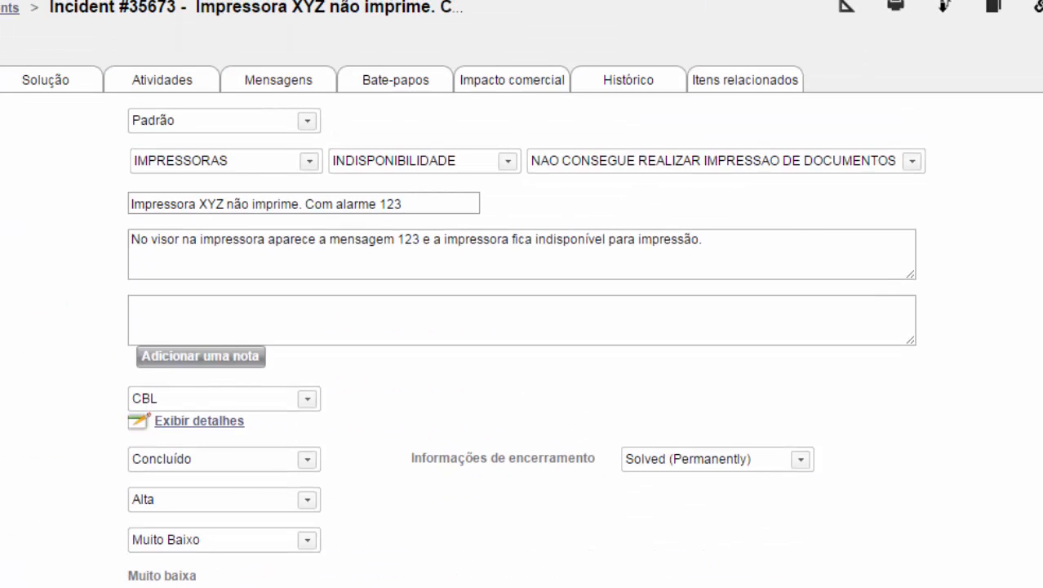